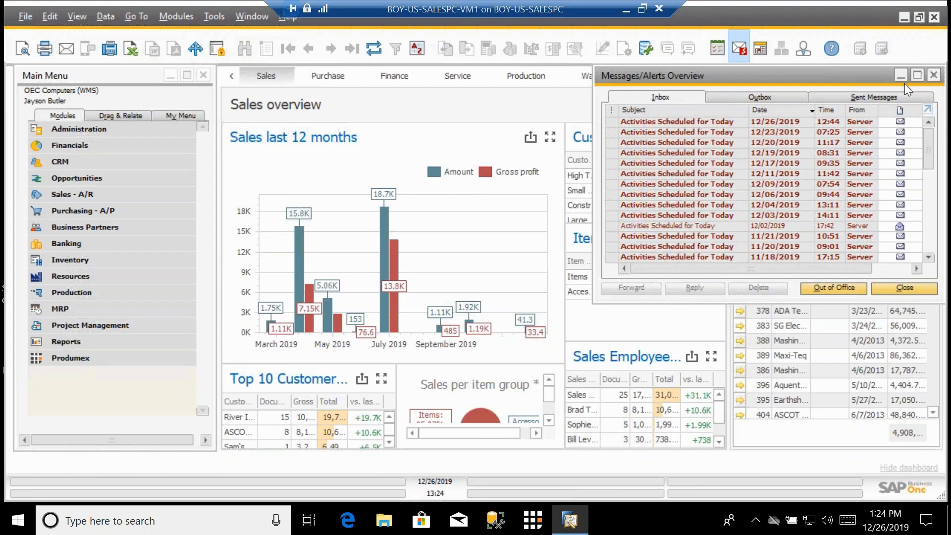
# Step: Close the alerts overview and open Organizational Structure under the Produmex module
pyautogui.click(934, 75)
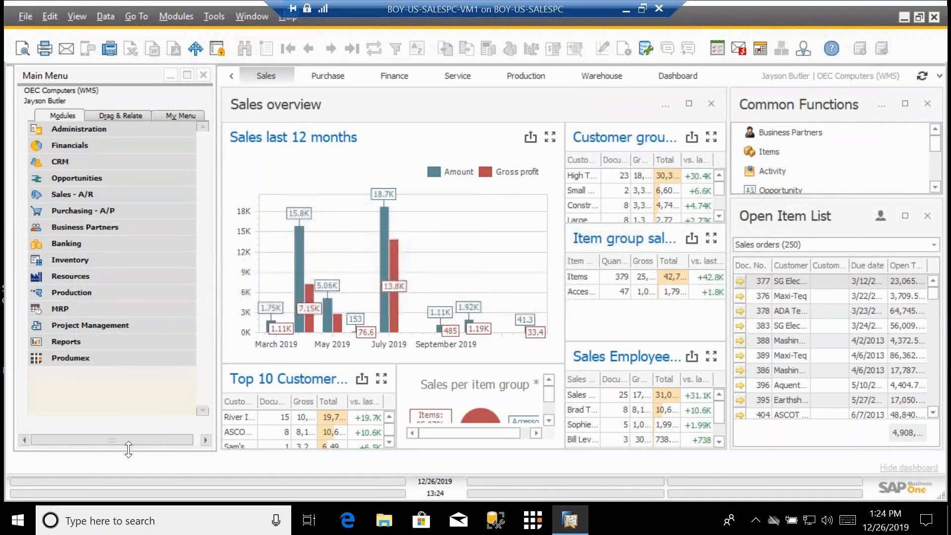
pyautogui.click(69, 359)
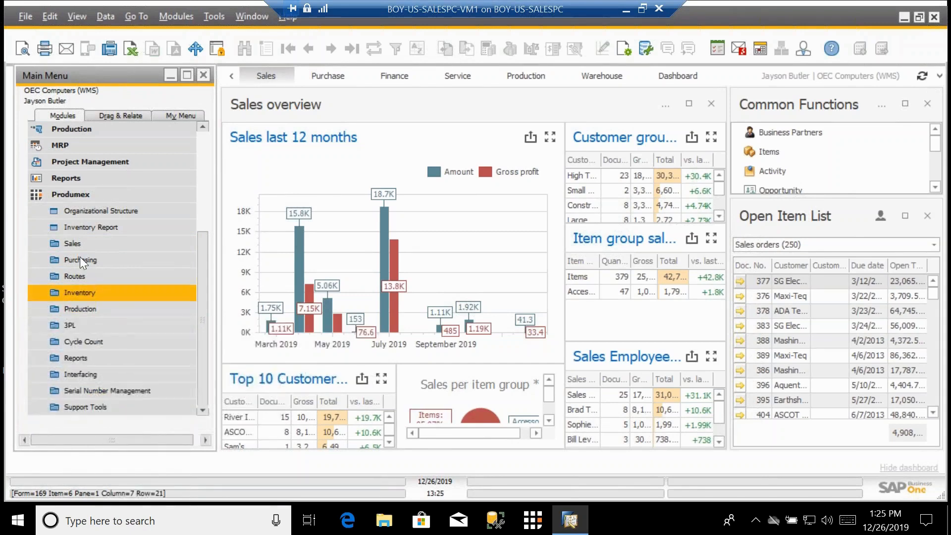
pyautogui.click(94, 209)
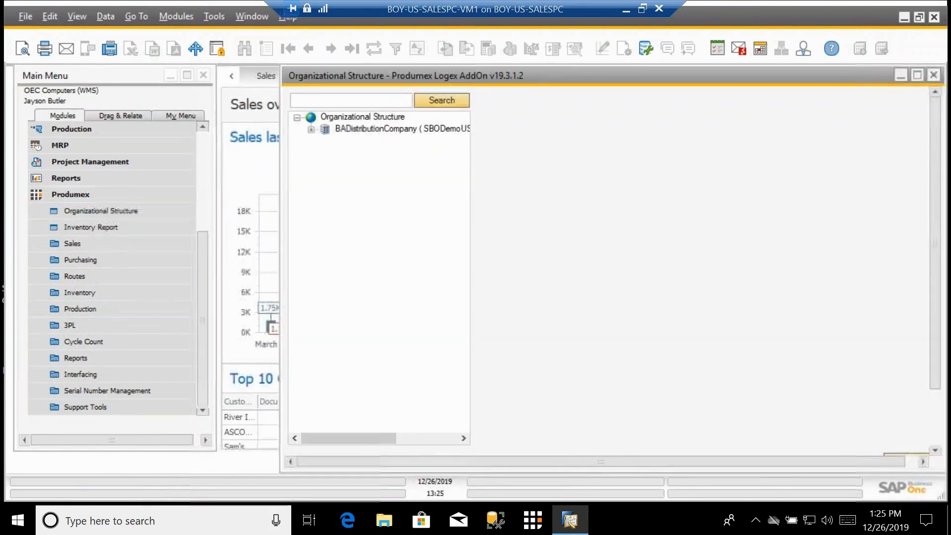
# Step: Reposition and enlarge the Organizational Structure window and select BADistributionCompany to show its settings
pyautogui.moveTo(569, 77); pyautogui.dragTo(449, 79)
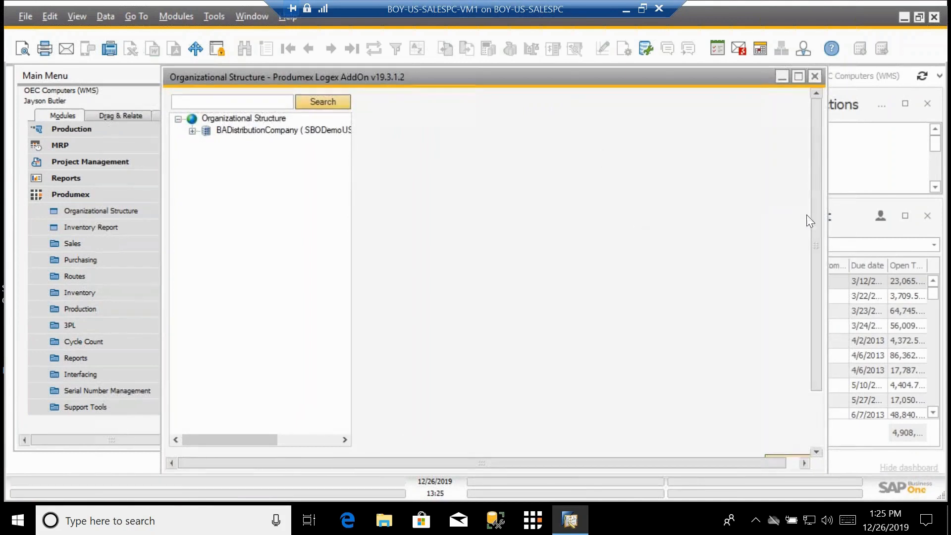
pyautogui.moveTo(827, 236); pyautogui.dragTo(898, 226)
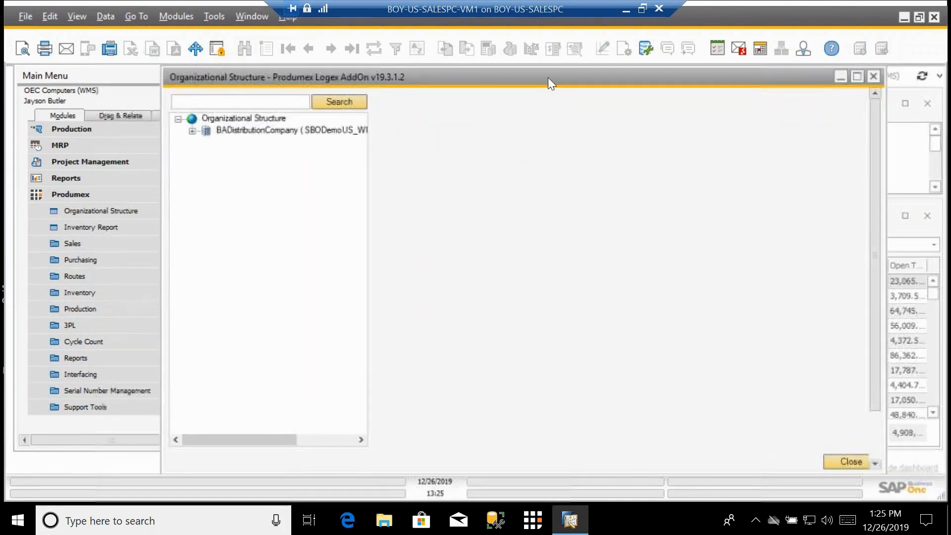
pyautogui.moveTo(548, 77); pyautogui.dragTo(511, 80)
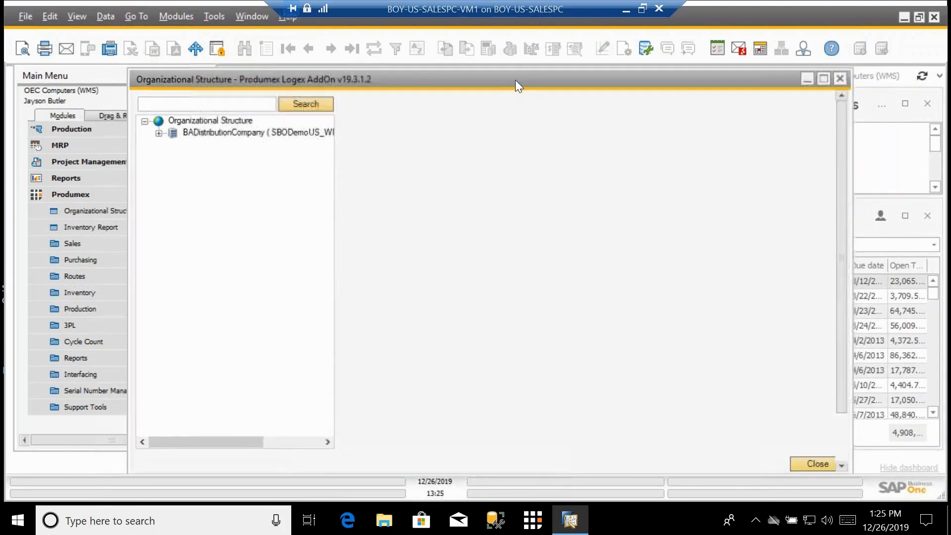
pyautogui.click(193, 135)
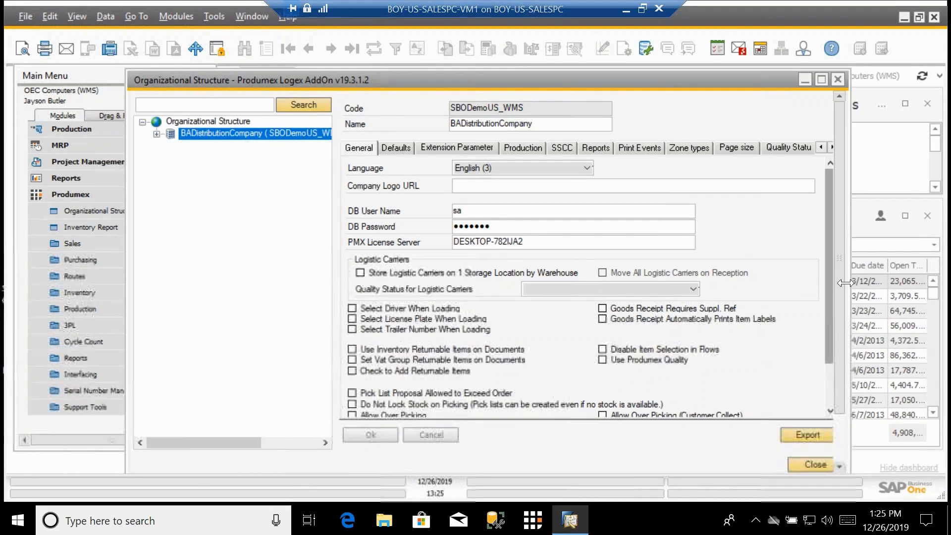
pyautogui.moveTo(845, 283); pyautogui.dragTo(877, 283)
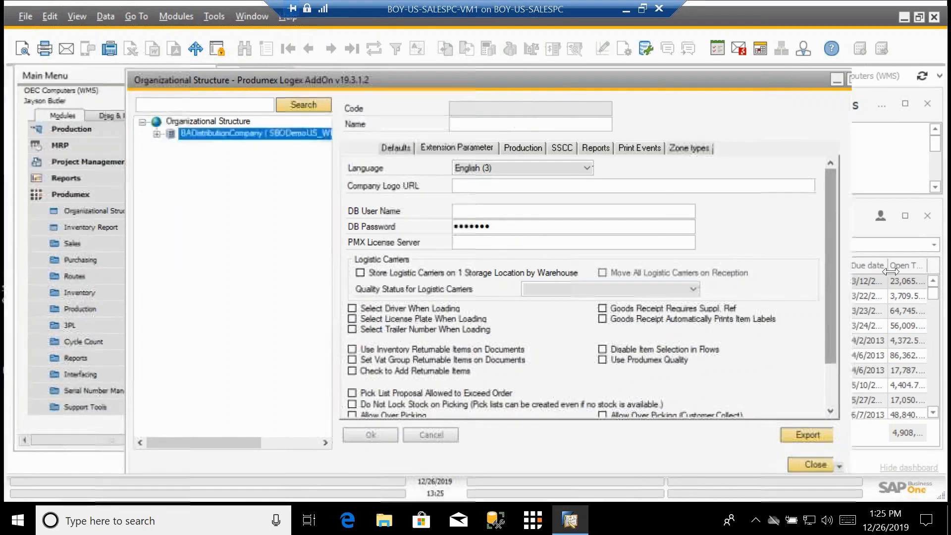
# Step: Expand the company, Distribution Center and Picking Zone nodes and review the company's General settings
pyautogui.click(156, 134)
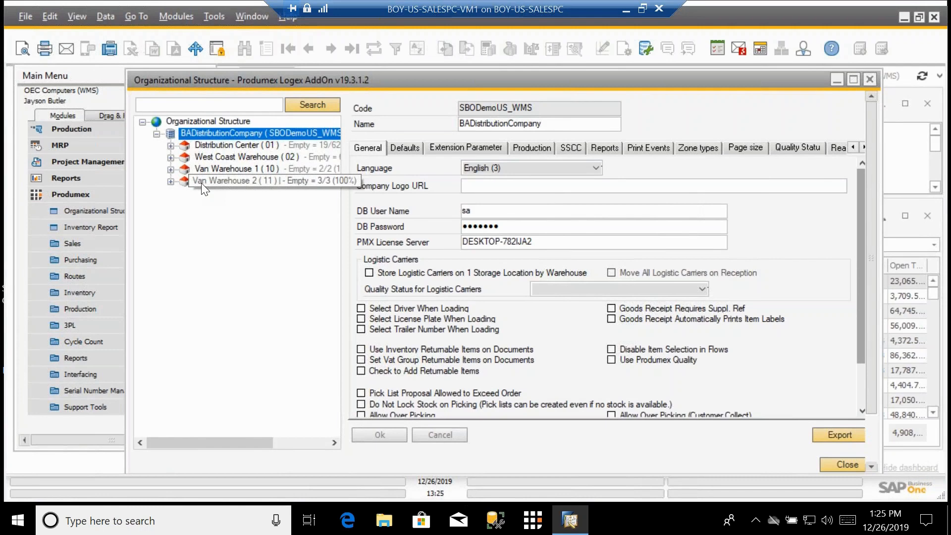
pyautogui.click(170, 147)
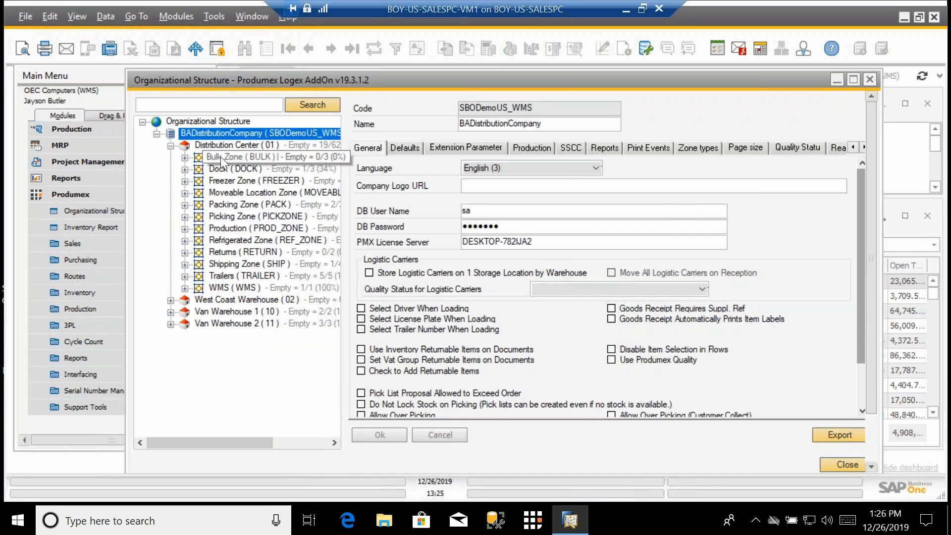
pyautogui.click(185, 217)
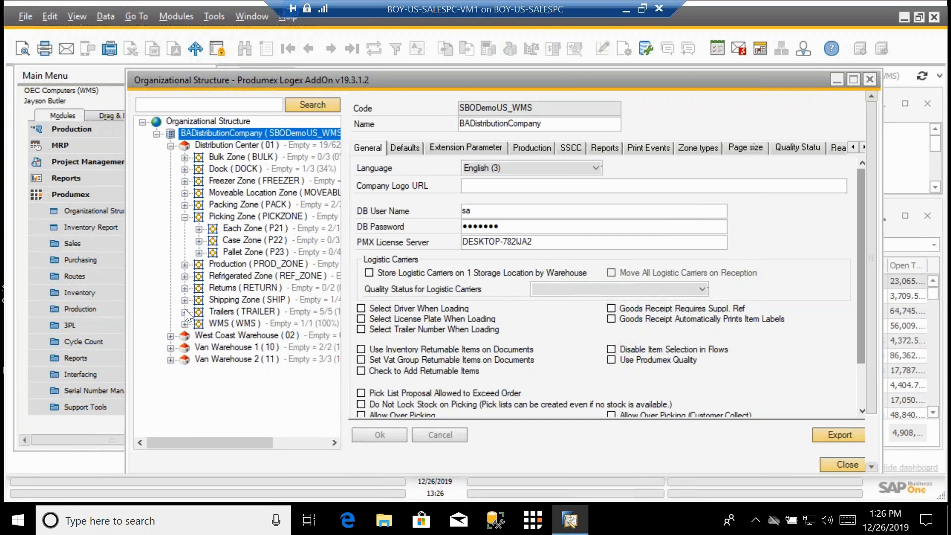
pyautogui.click(248, 134)
pyautogui.moveTo(861, 350); pyautogui.dragTo(861, 382)
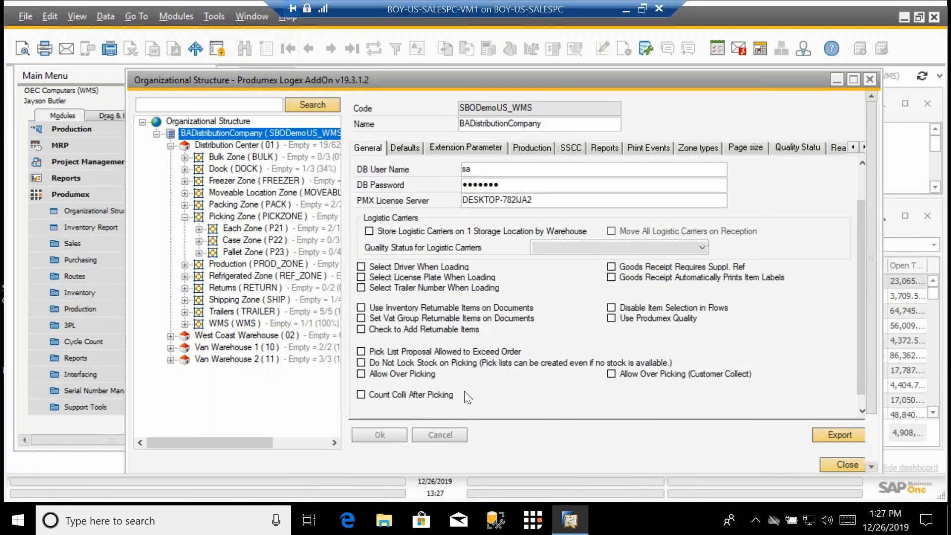
pyautogui.scroll(1, 466, 394)
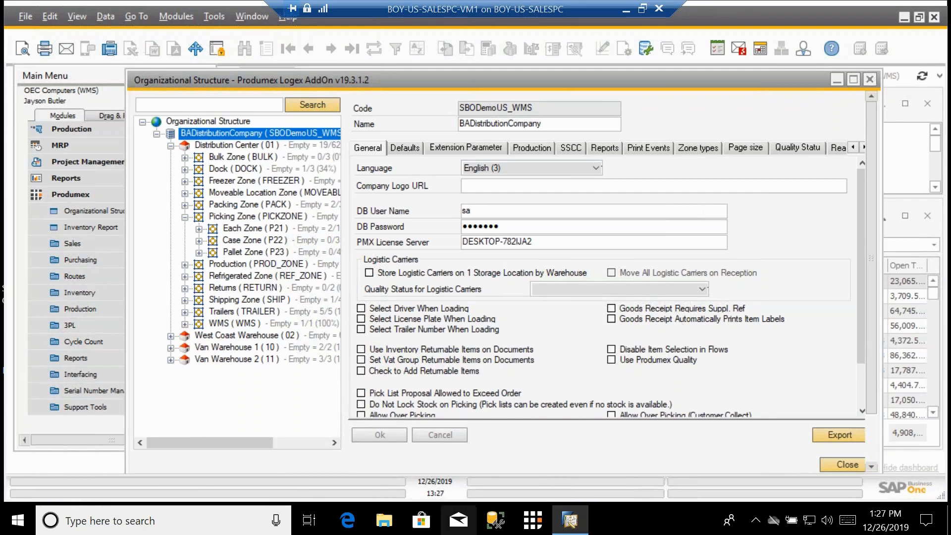
# Step: Switch to the Edge browser, open wiki.produmex.name, and go to the Produmex WMS Functional Guide v19.3
pyautogui.click(350, 523)
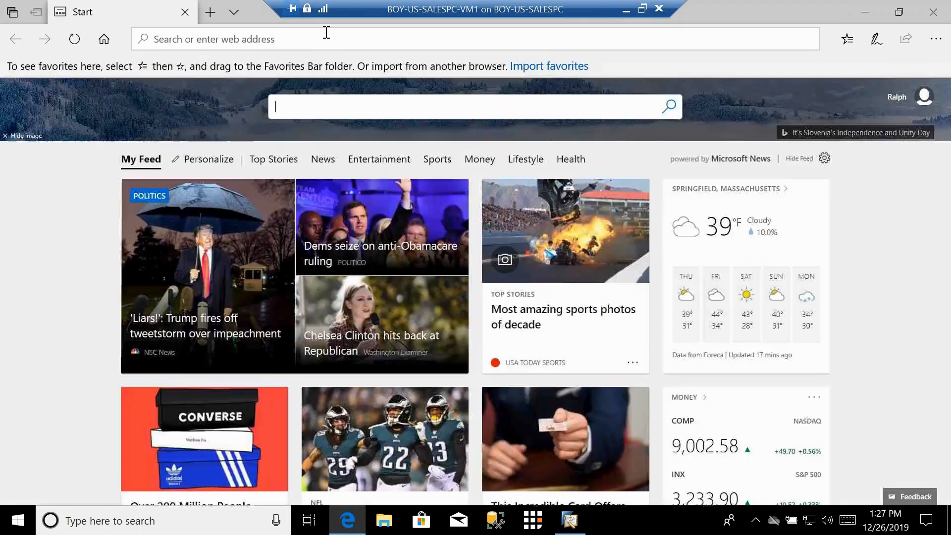
pyautogui.write('wol')
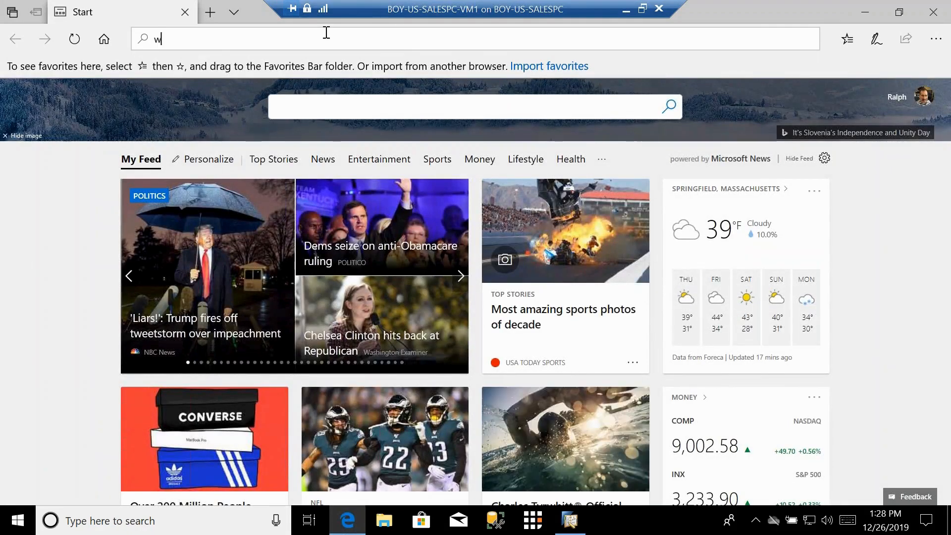
pyautogui.press('BackSpace')
pyautogui.press('BackSpace')
pyautogui.write('iki.produmex.name/')
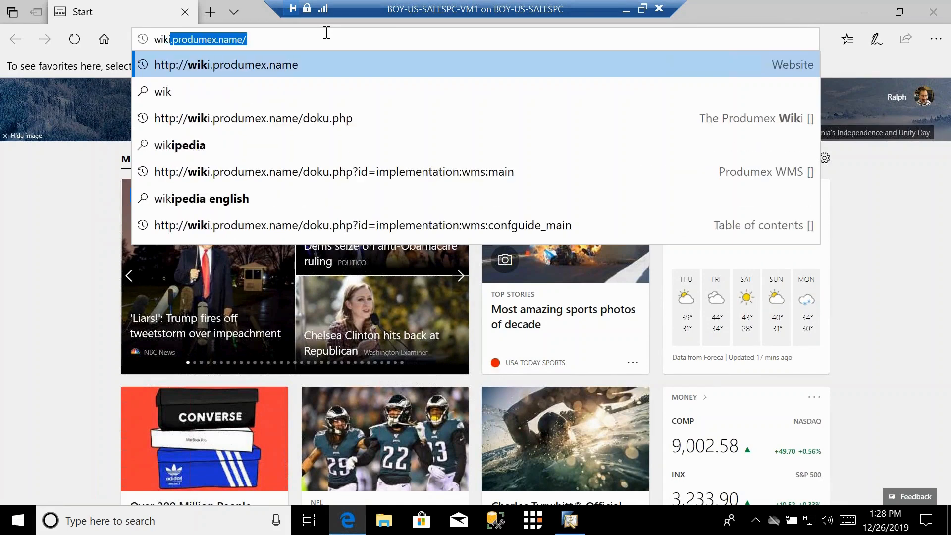
pyautogui.press('Return')
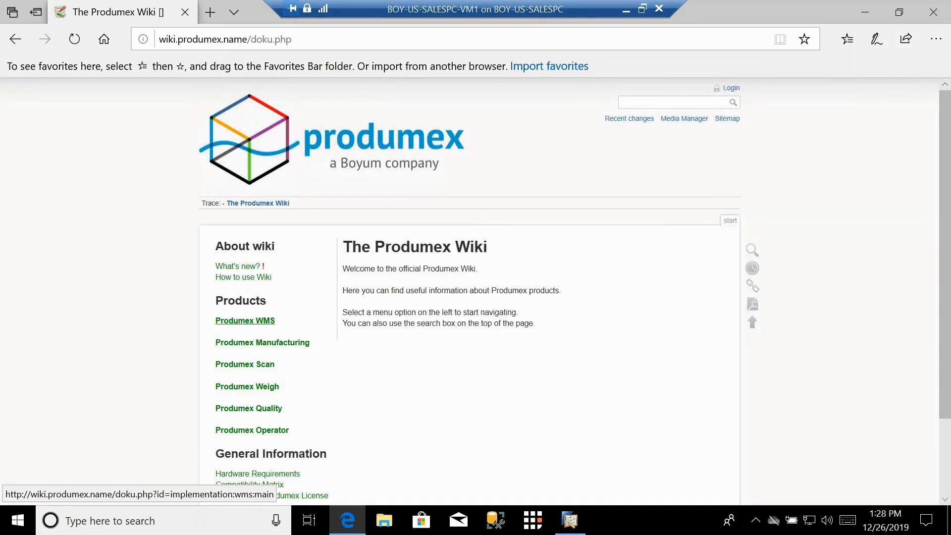
pyautogui.click(245, 320)
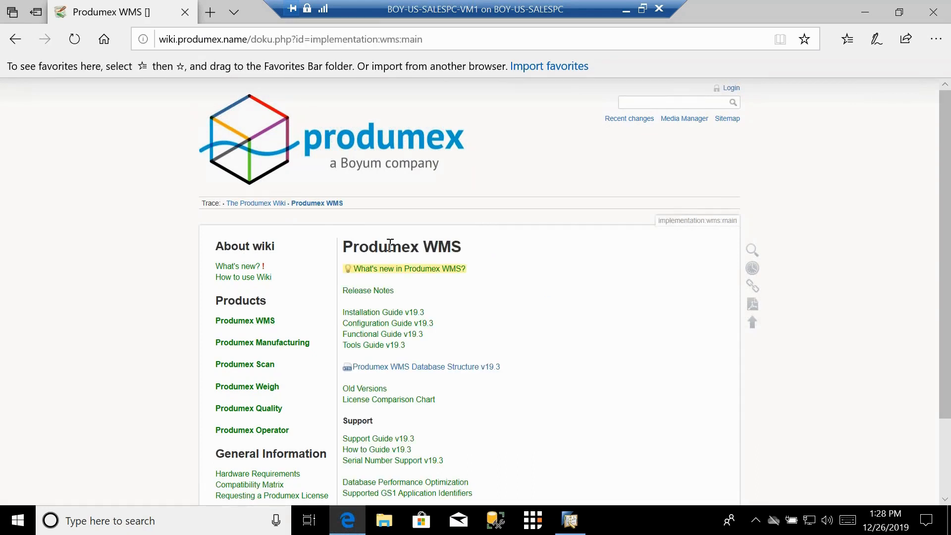
pyautogui.click(400, 337)
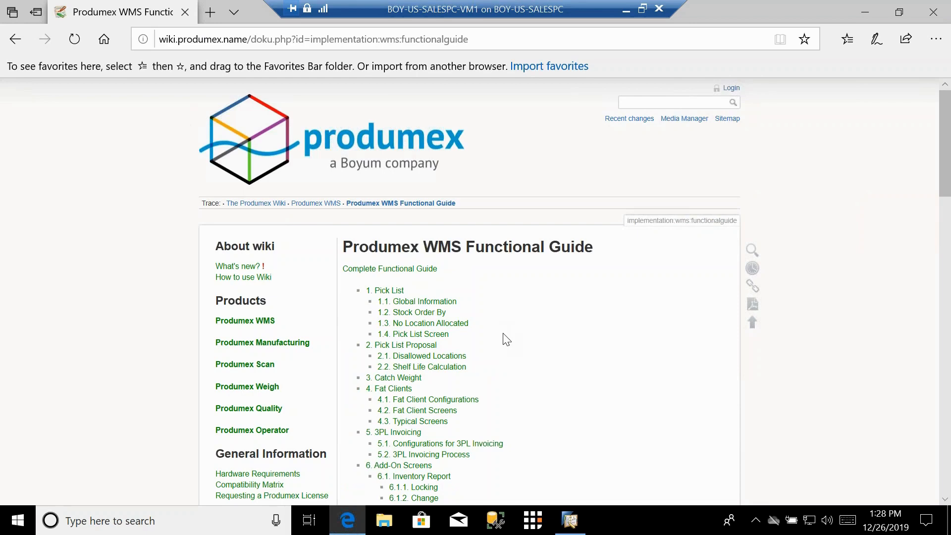
# Step: Scroll through the Functional Guide's table of contents to review its topics
pyautogui.scroll(-1, 505, 340)
pyautogui.scroll(-2, 506, 340)
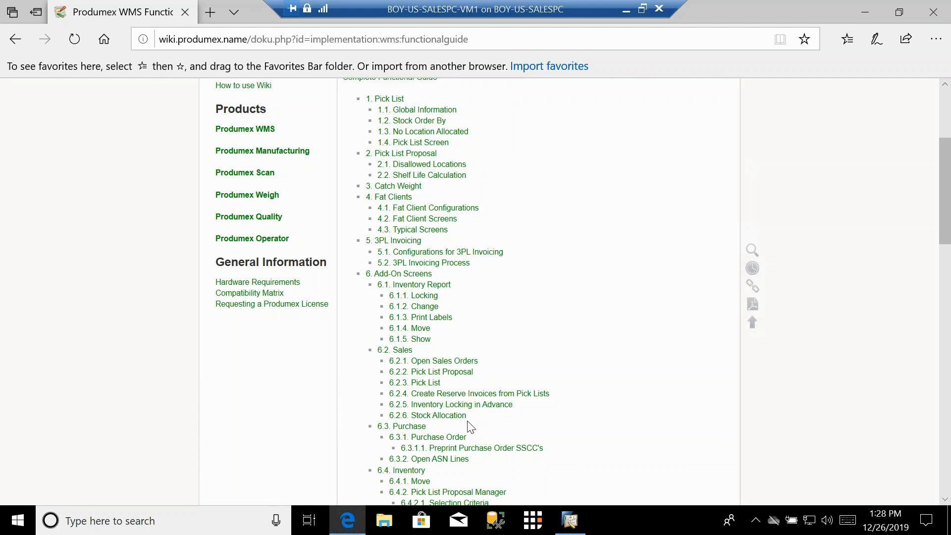
pyautogui.scroll(4, 469, 427)
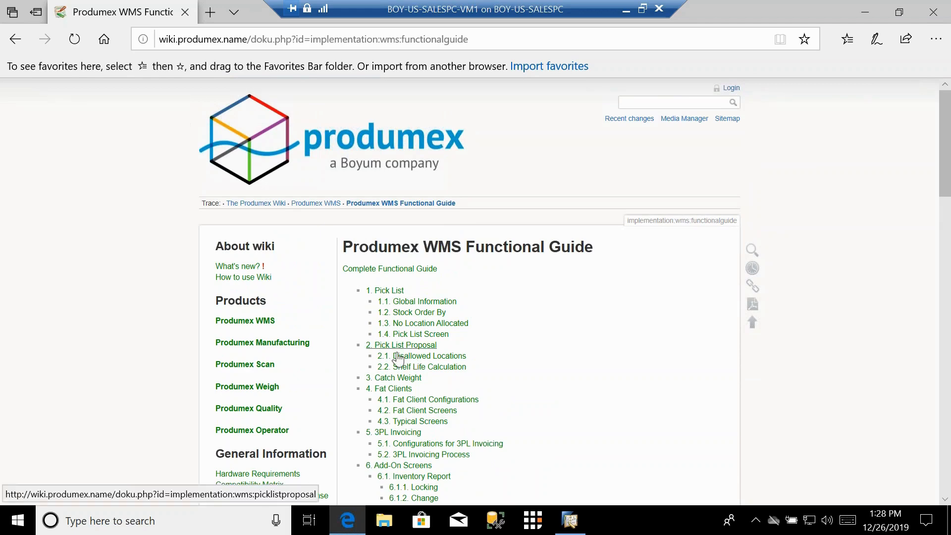
pyautogui.scroll(-10, 521, 372)
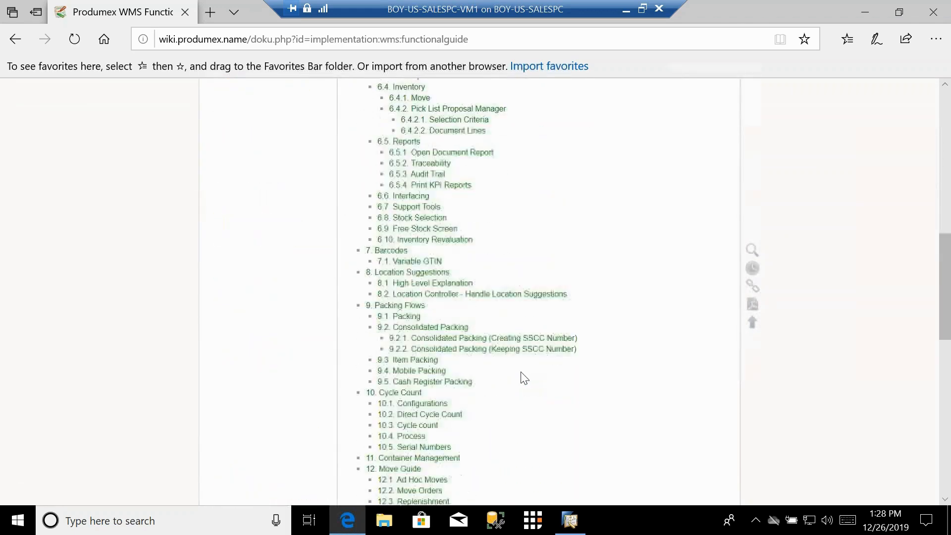
pyautogui.scroll(-1, 523, 378)
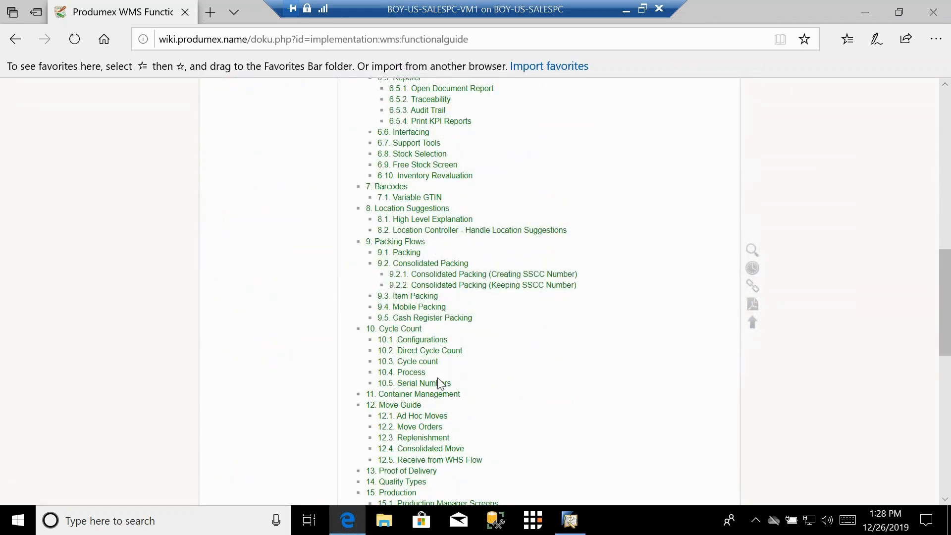
pyautogui.scroll(-2, 506, 385)
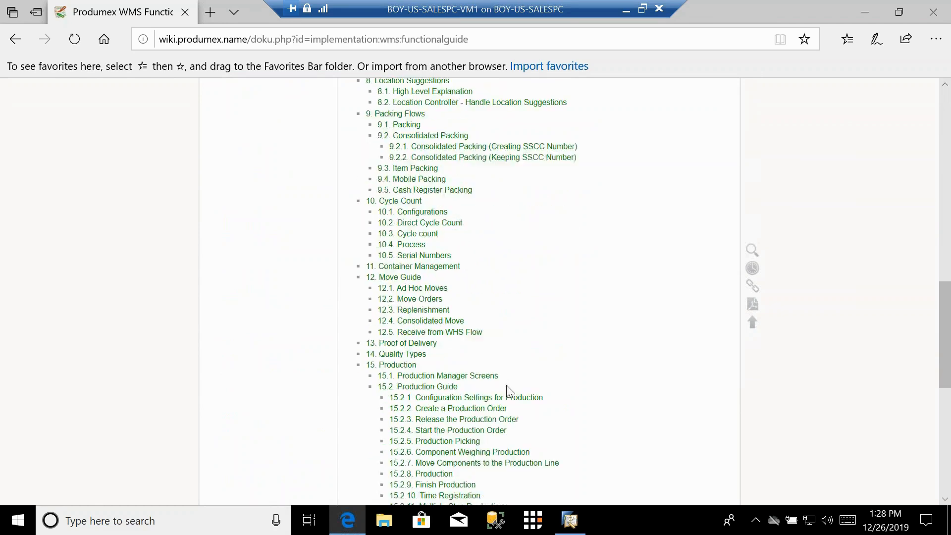
pyautogui.scroll(-1, 506, 385)
pyautogui.scroll(-2, 506, 409)
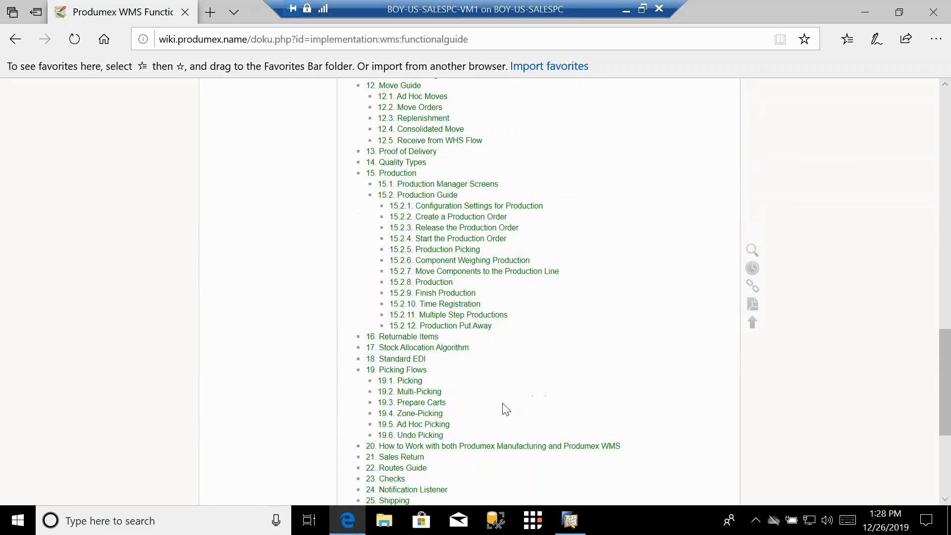
pyautogui.scroll(-1, 458, 415)
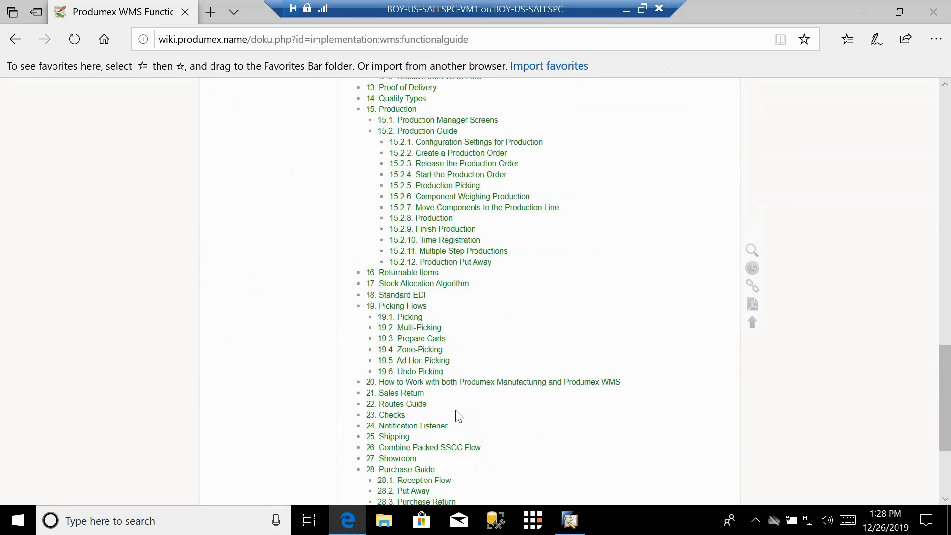
pyautogui.scroll(-1, 456, 410)
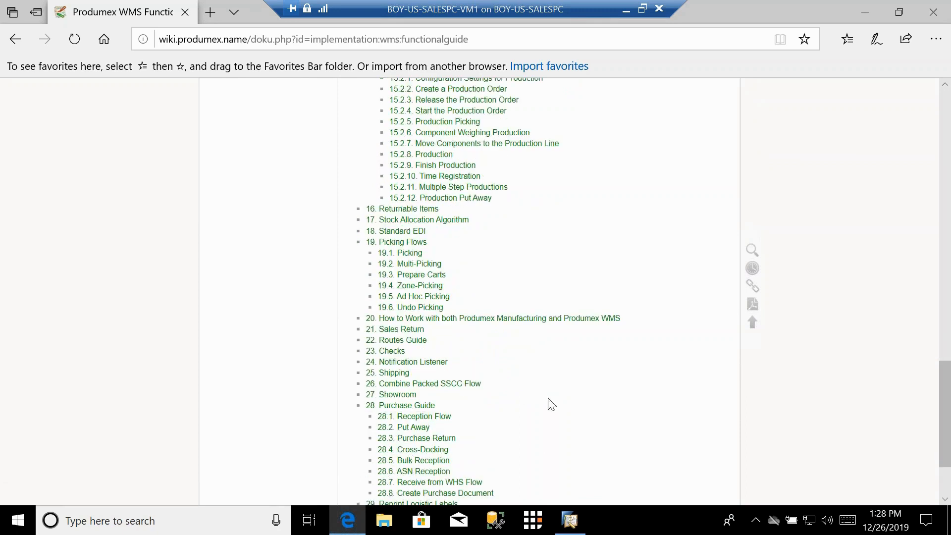
pyautogui.scroll(5, 551, 404)
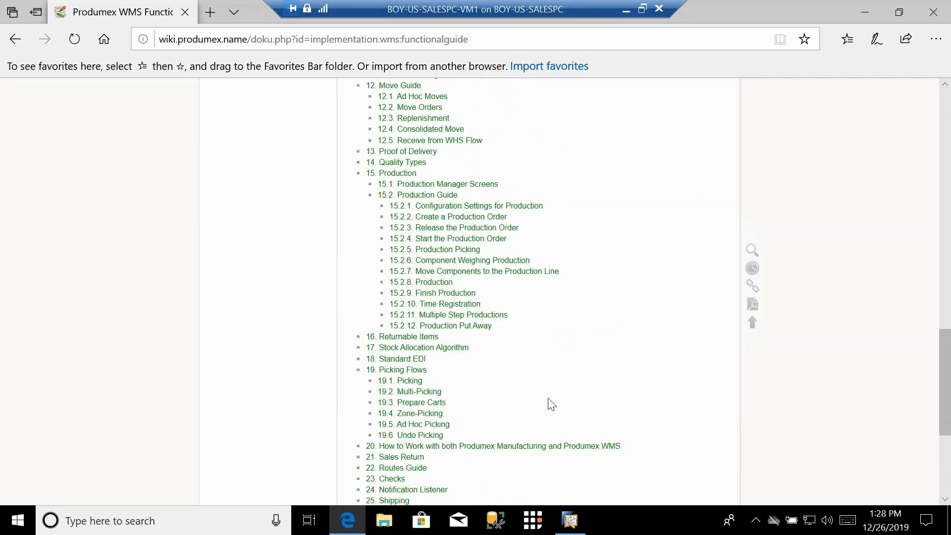
# Step: Return to SAP Business One, open the company's Defaults tab, and enlarge the Organizational Structure window
pyautogui.click(559, 529)
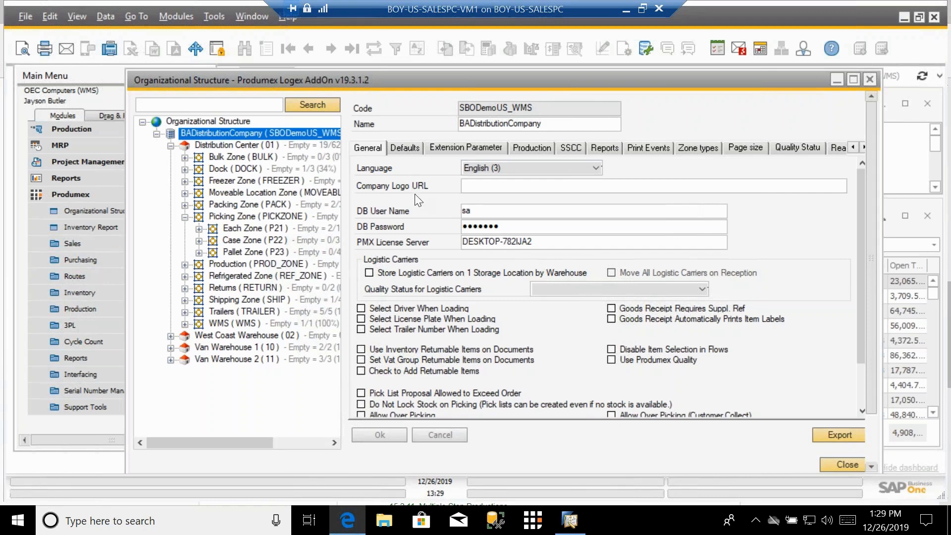
pyautogui.click(402, 149)
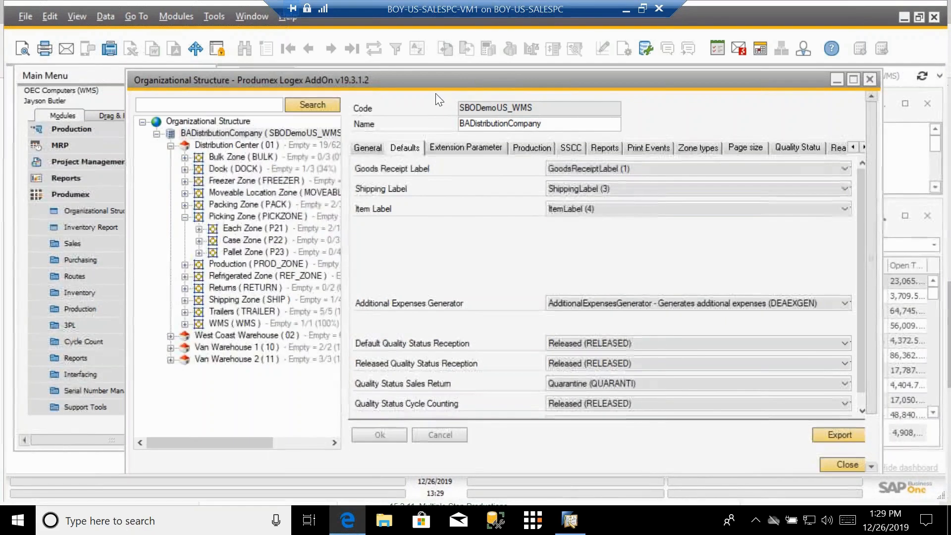
pyautogui.moveTo(420, 77); pyautogui.dragTo(337, 74)
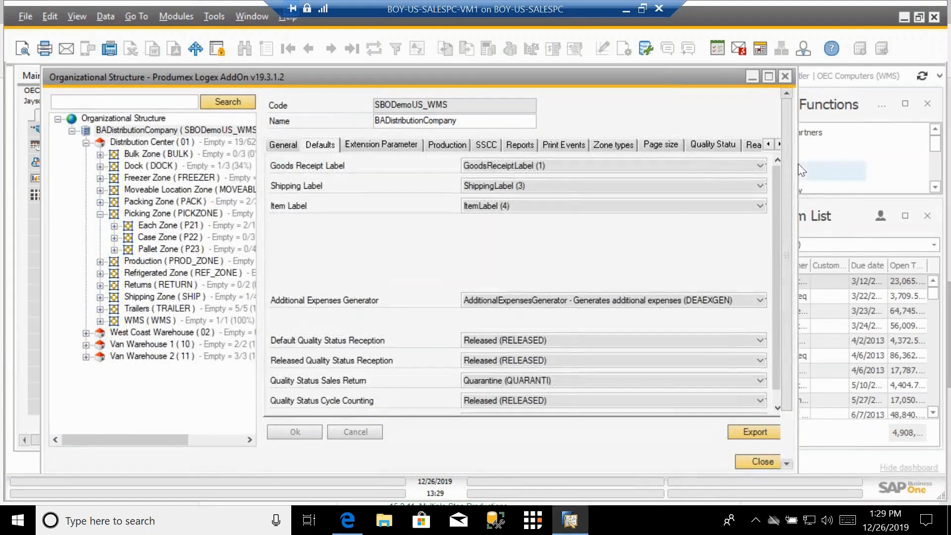
pyautogui.moveTo(796, 167); pyautogui.dragTo(921, 168)
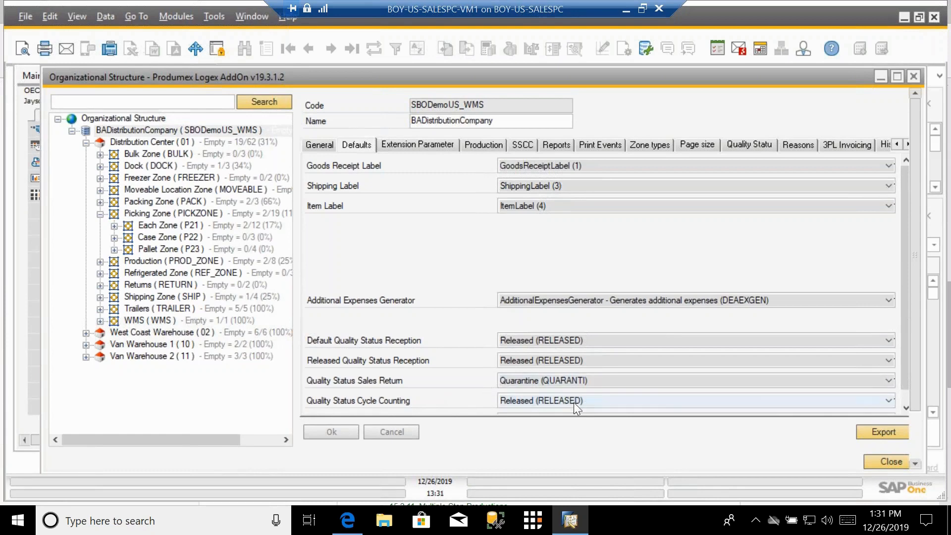
# Step: Set Quality Status Cycle Counting to Returned (RETURNED) and scroll to the Quality Status Returnable Items field
pyautogui.scroll(-2, 577, 399)
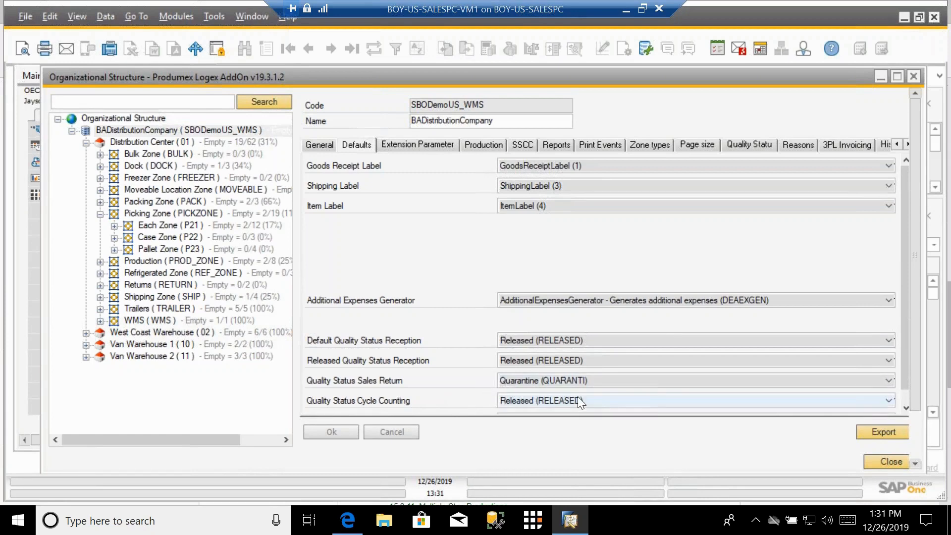
pyautogui.click(906, 411)
pyautogui.click(906, 410)
pyautogui.click(906, 408)
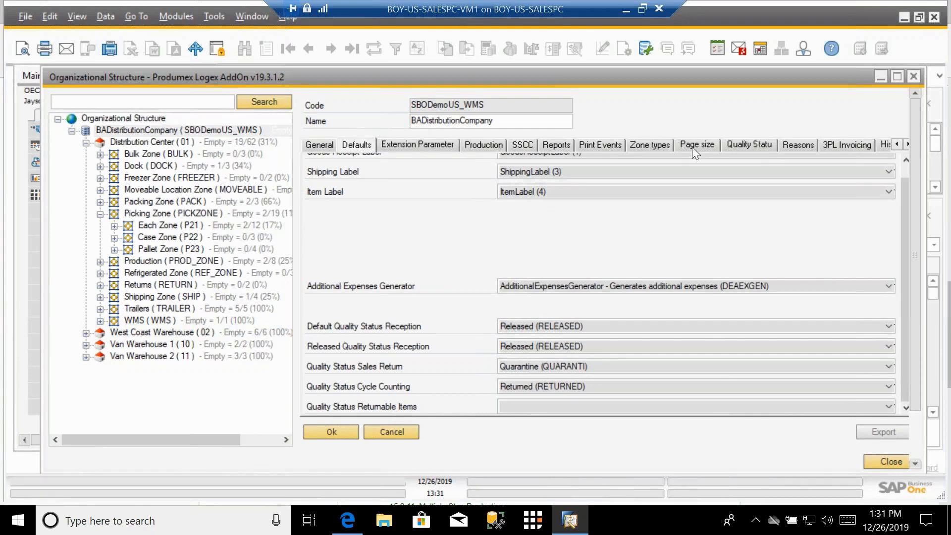
# Step: Examine the Quality Status tab, including the QUARANTI status's allowed transitions, and the Reasons tab's reason codes
pyautogui.click(746, 143)
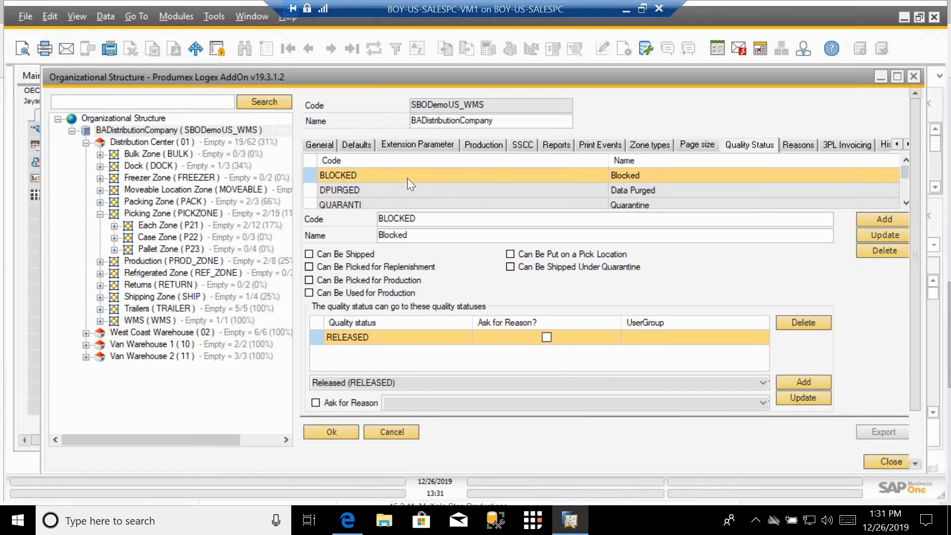
pyautogui.click(352, 204)
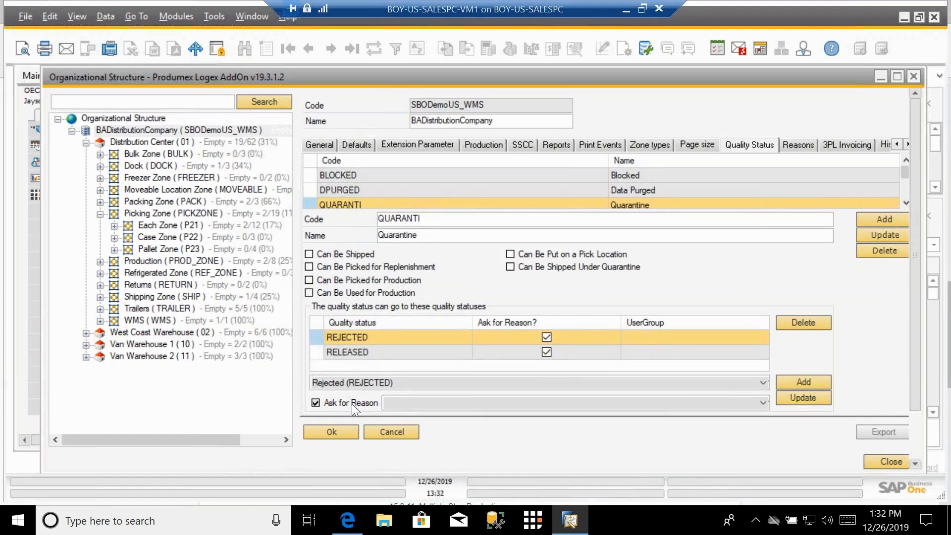
pyautogui.click(799, 141)
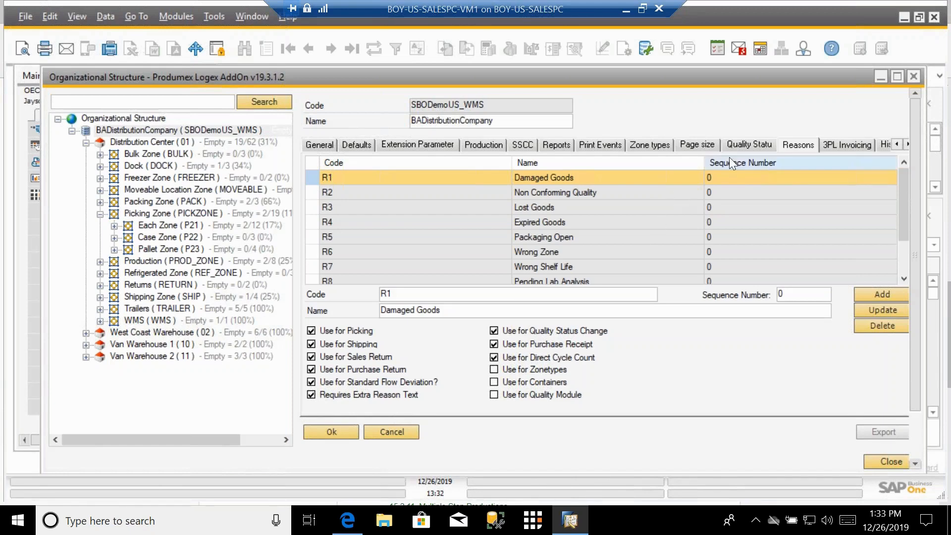
pyautogui.click(742, 144)
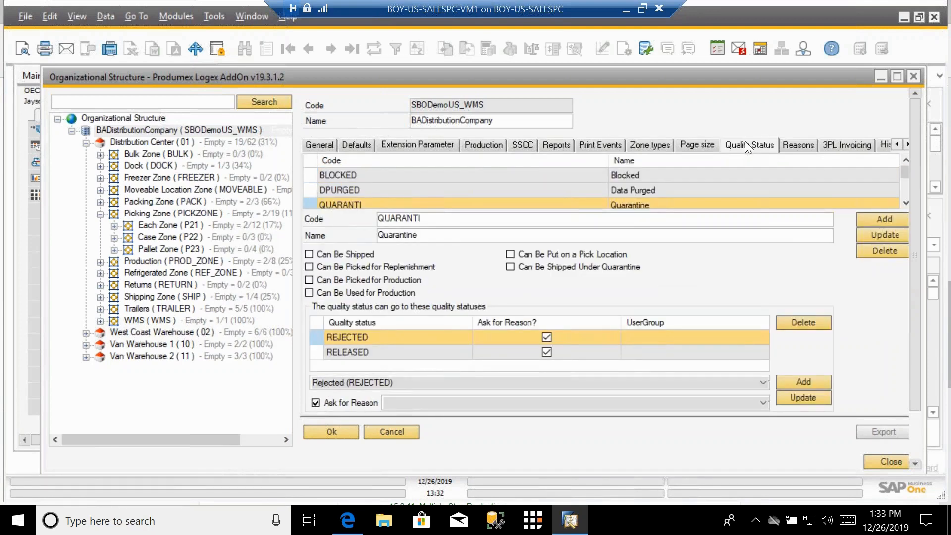
pyautogui.moveTo(268, 259); pyautogui.dragTo(250, 194)
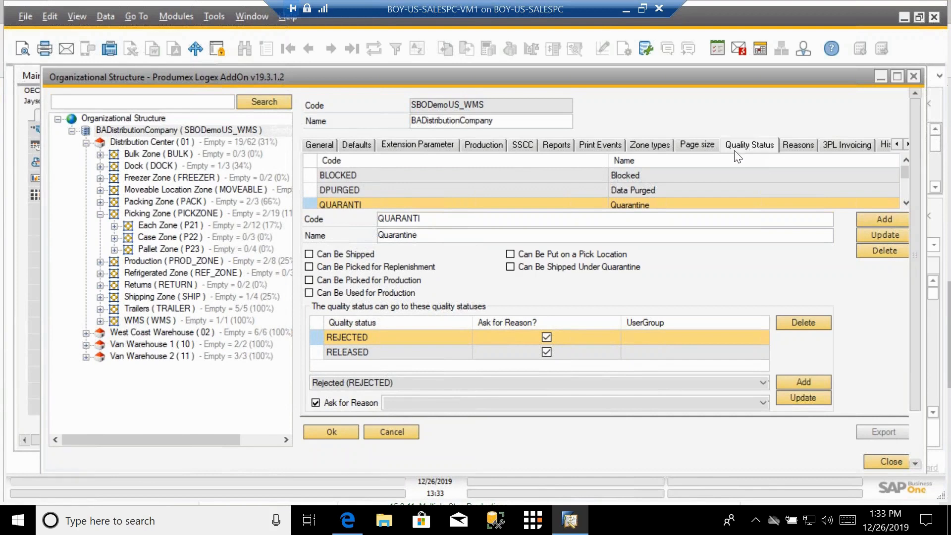
pyautogui.click(811, 145)
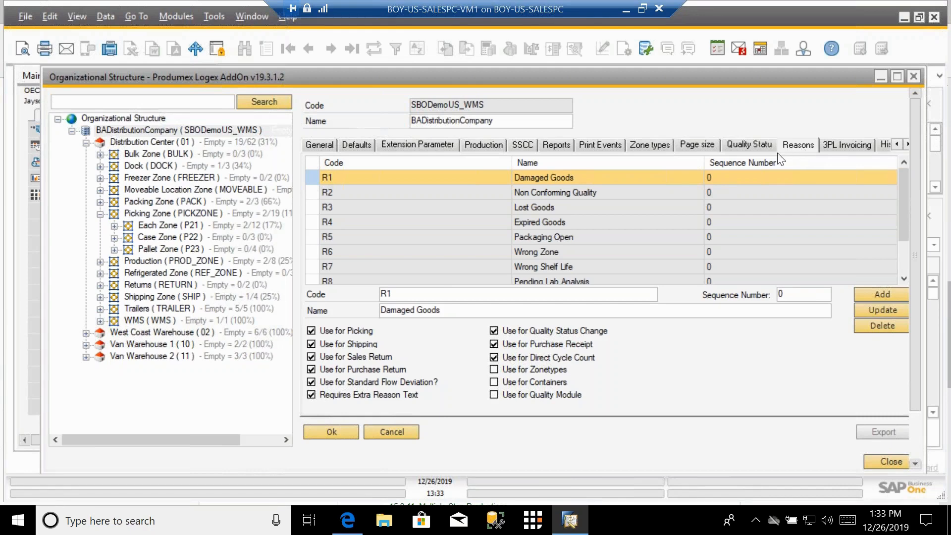
# Step: Review the General tab settings and the upper part of the Defaults tab
pyautogui.click(322, 144)
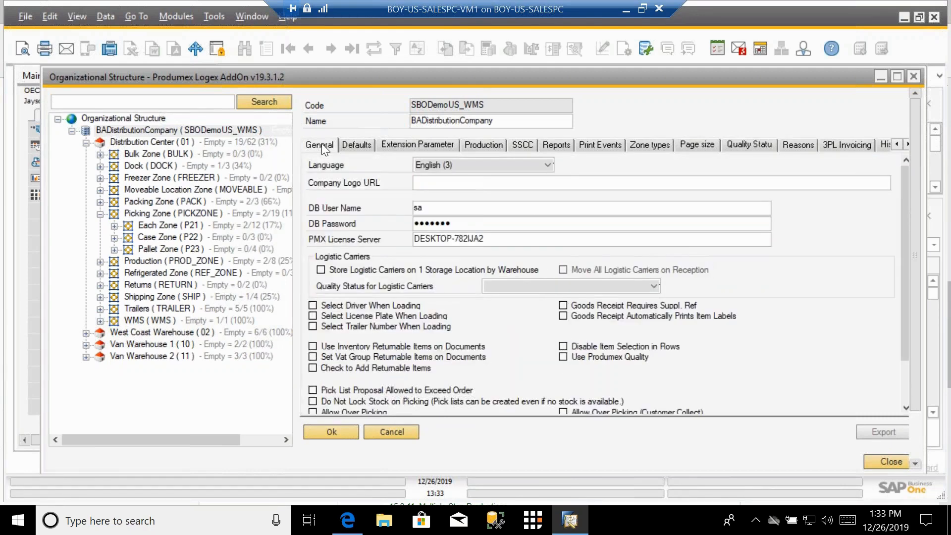
pyautogui.click(355, 144)
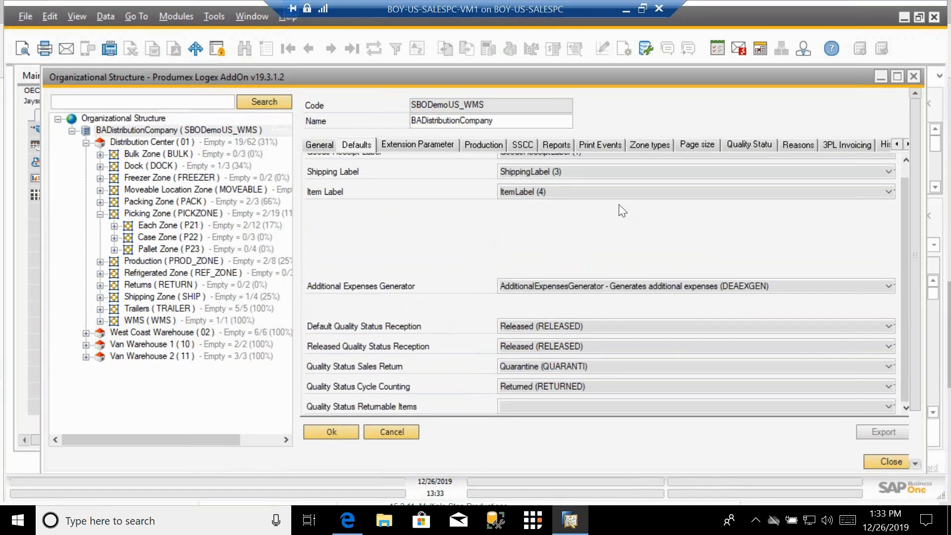
pyautogui.moveTo(906, 201); pyautogui.dragTo(908, 178)
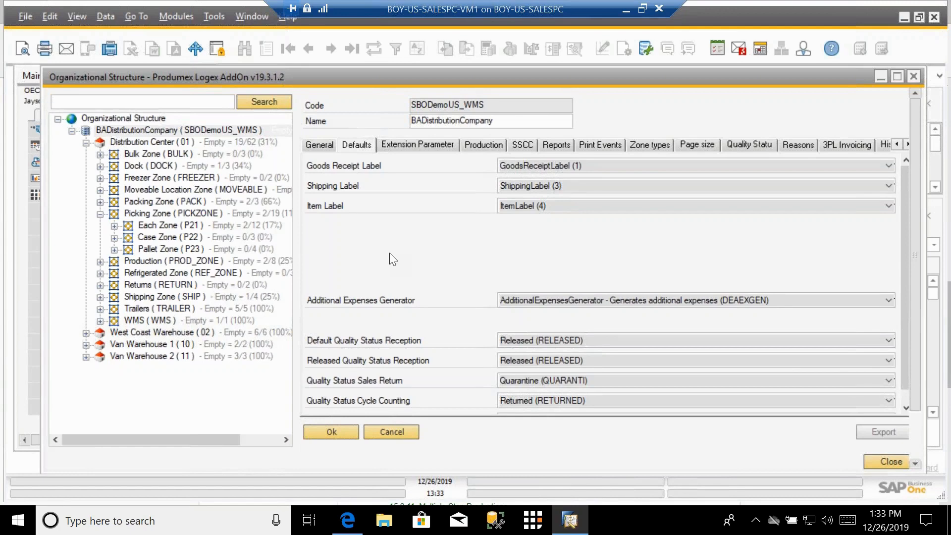
# Step: Examine the SSCC tab's start range and end range numbers
pyautogui.click(523, 145)
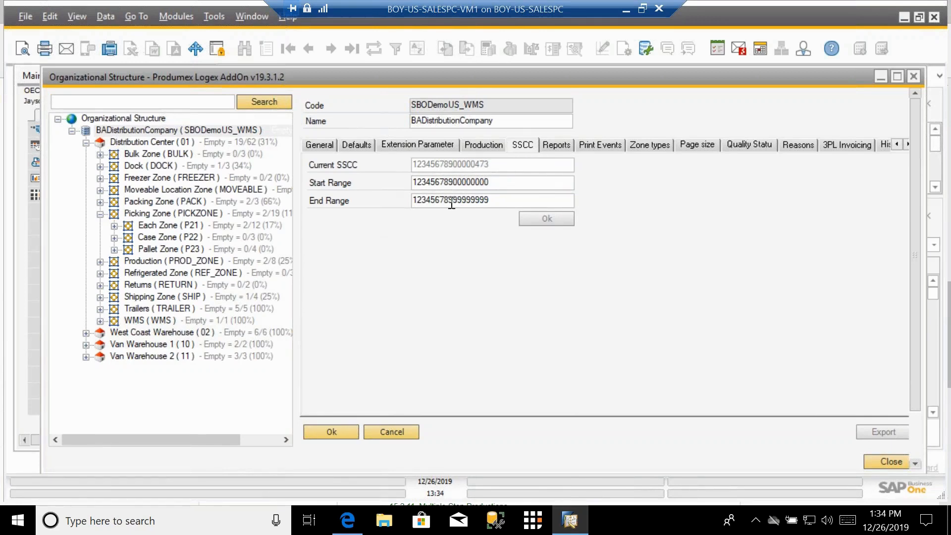
pyautogui.click(414, 182)
pyautogui.moveTo(414, 181); pyautogui.dragTo(453, 179)
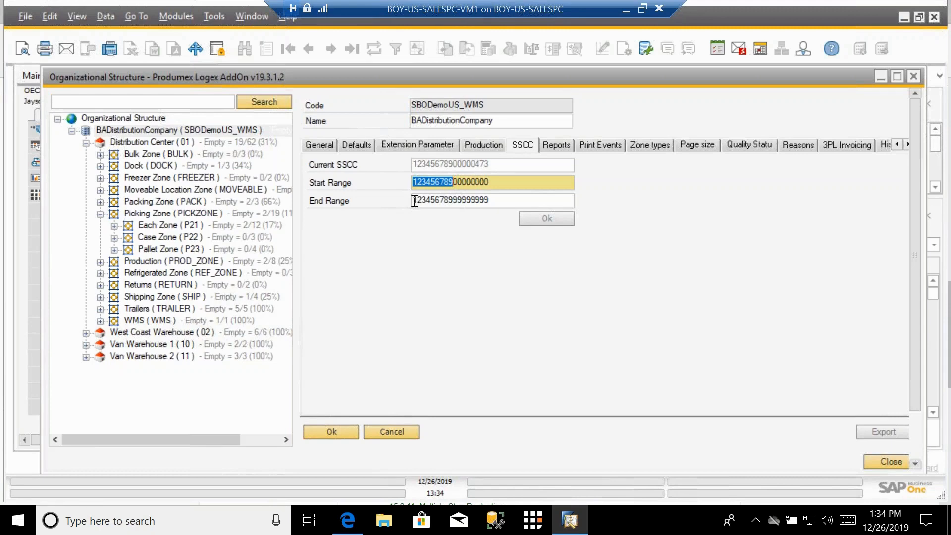
pyautogui.moveTo(414, 201); pyautogui.dragTo(448, 203)
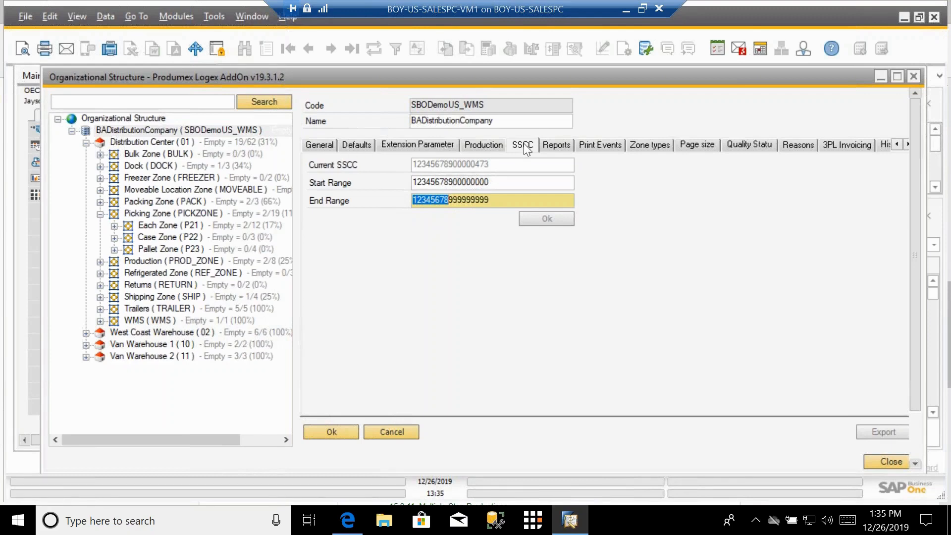
# Step: Review the Production tab's quality status and the Reports tab's report definitions
pyautogui.click(484, 146)
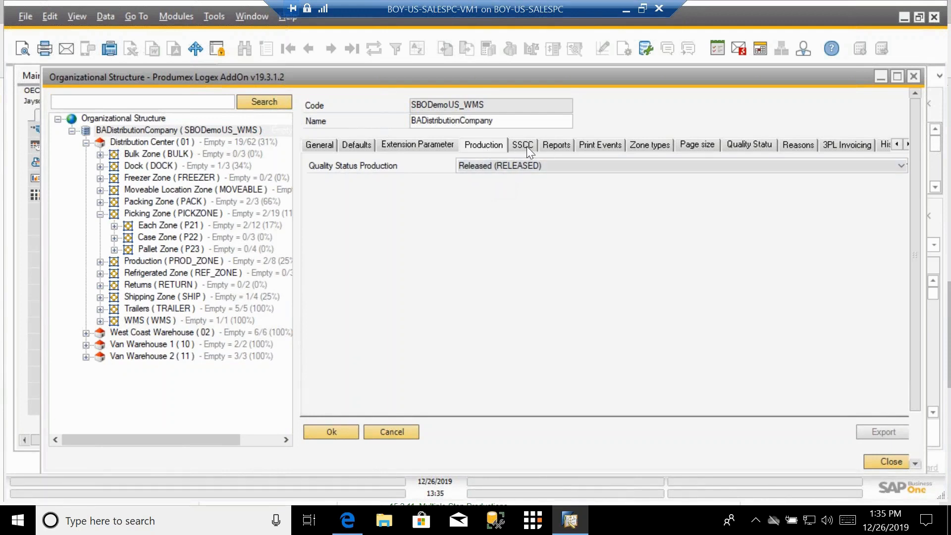
pyautogui.click(557, 145)
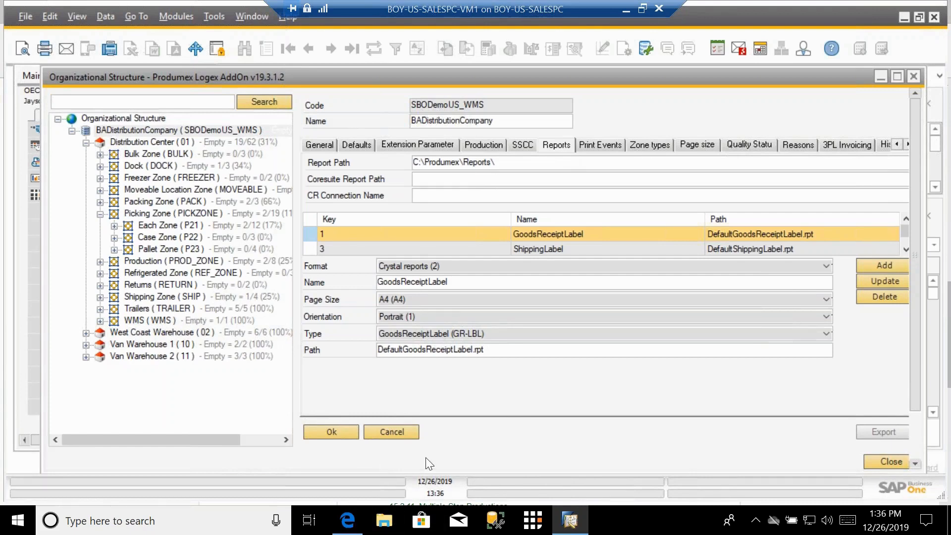
# Step: Browse in File Explorer to C:\Produmex\Reports to examine the report files, then minimize the window
pyautogui.click(384, 520)
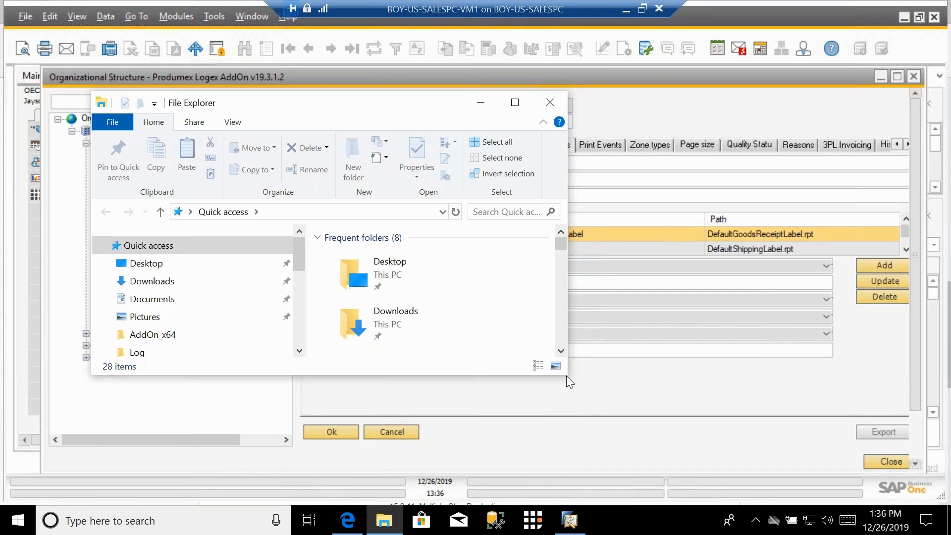
pyautogui.click(299, 351)
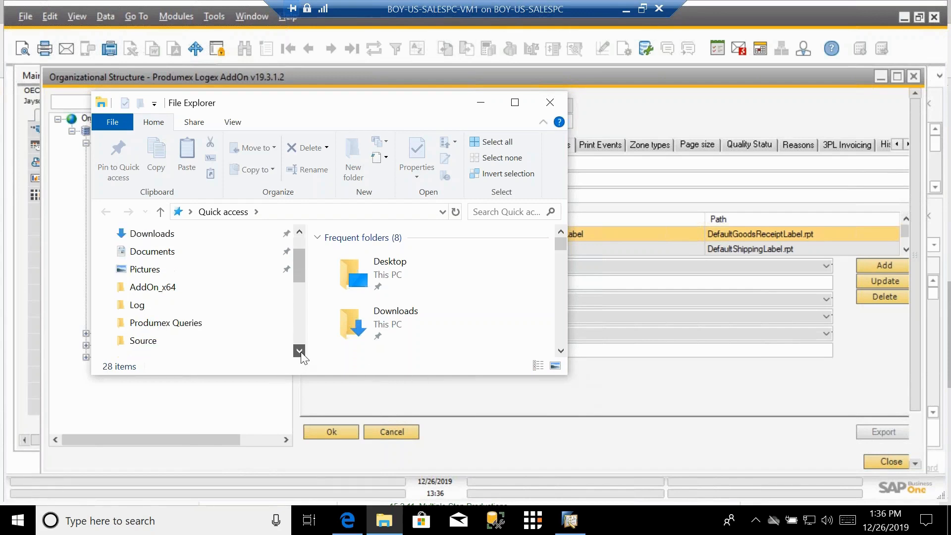
pyautogui.click(299, 350)
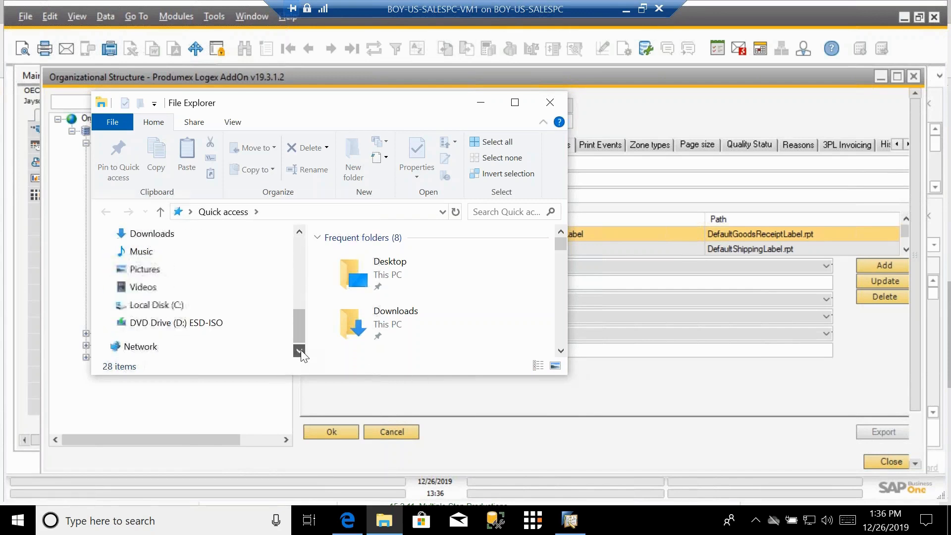
pyautogui.click(148, 305)
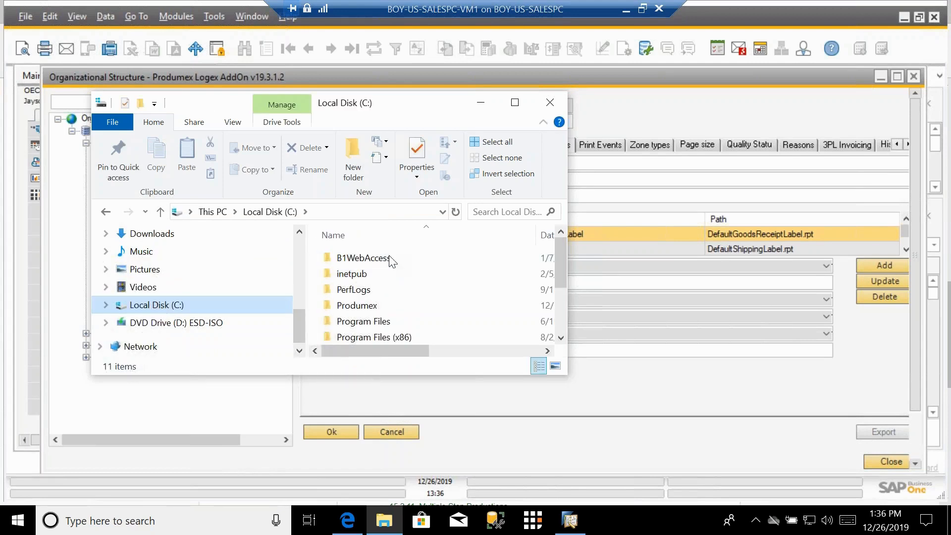
pyautogui.scroll(-2, 402, 289)
pyautogui.doubleClick(341, 291)
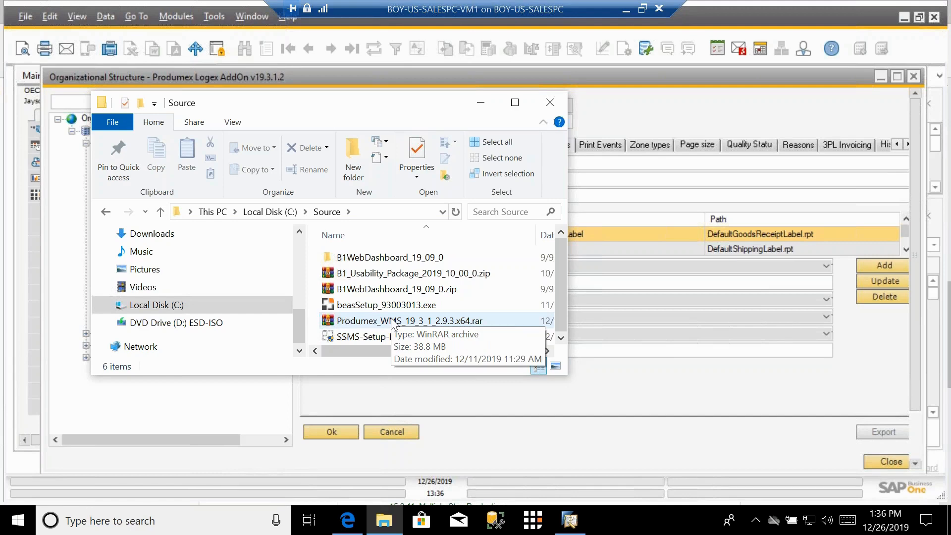
pyautogui.click(156, 307)
pyautogui.doubleClick(369, 274)
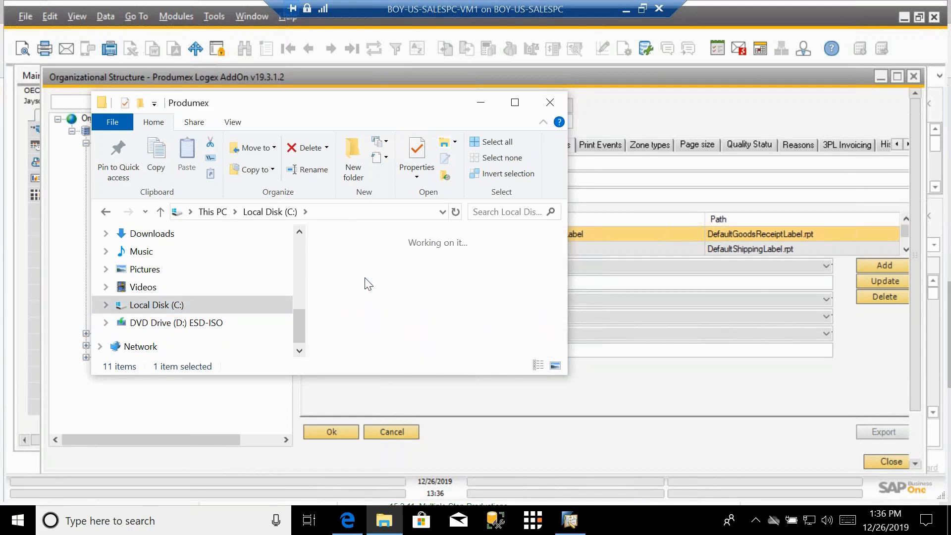
pyautogui.scroll(-2, 421, 322)
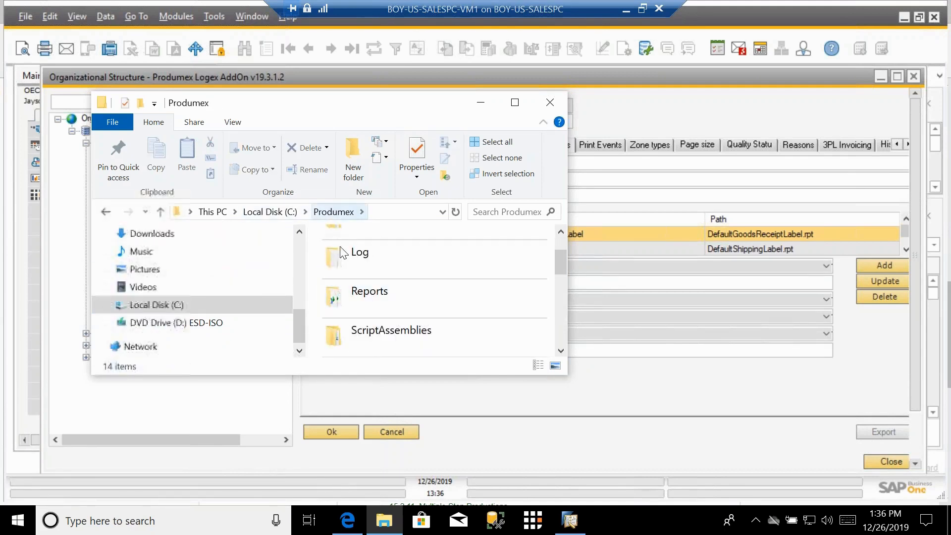
pyautogui.doubleClick(348, 301)
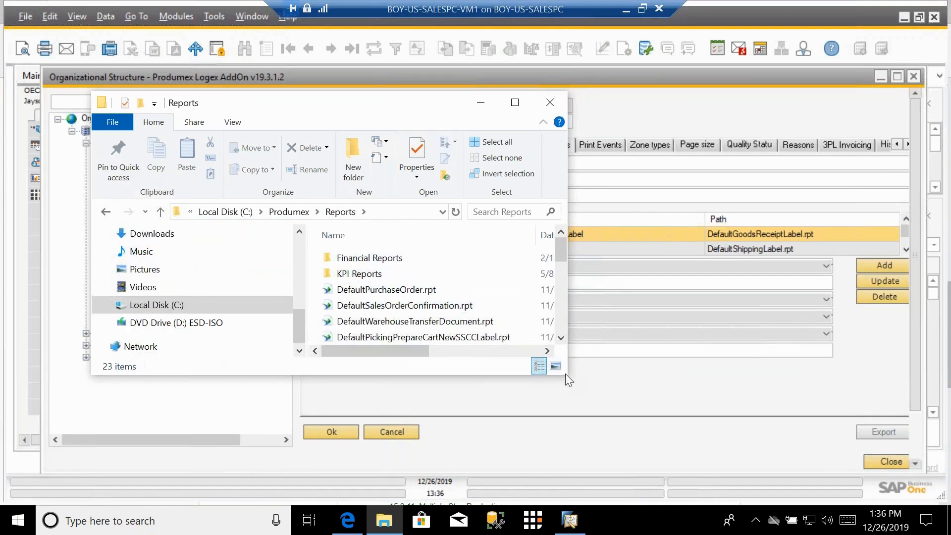
pyautogui.click(520, 102)
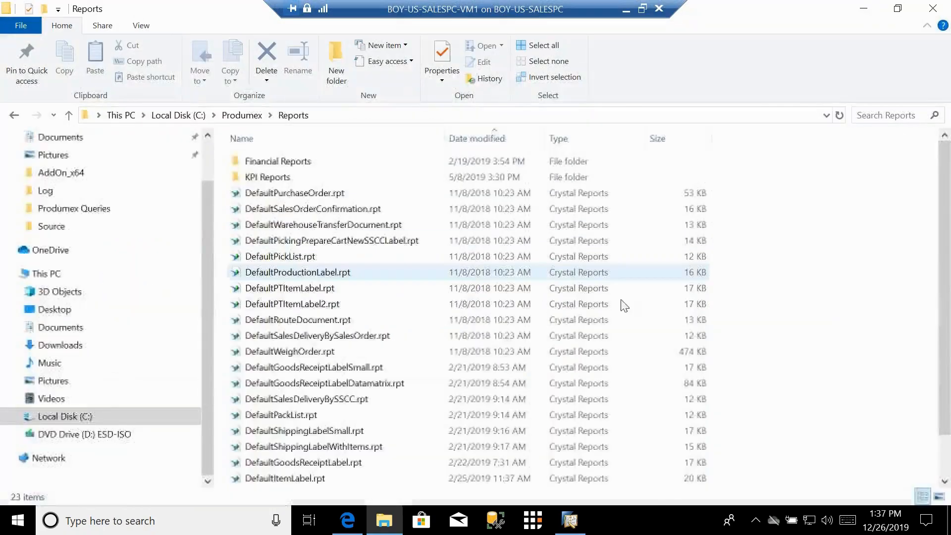
pyautogui.click(862, 11)
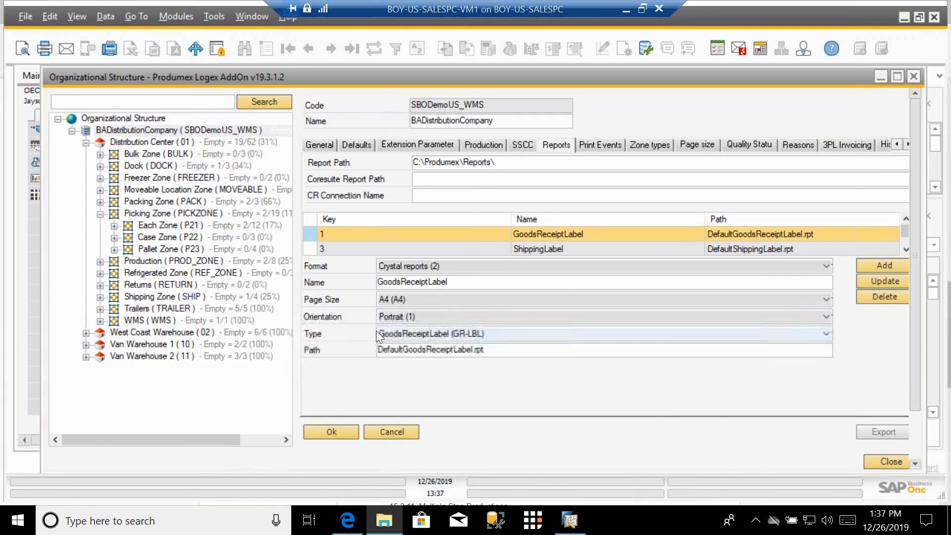
# Step: Review the list of available report types for the GoodsReceiptLabel report
pyautogui.click(827, 334)
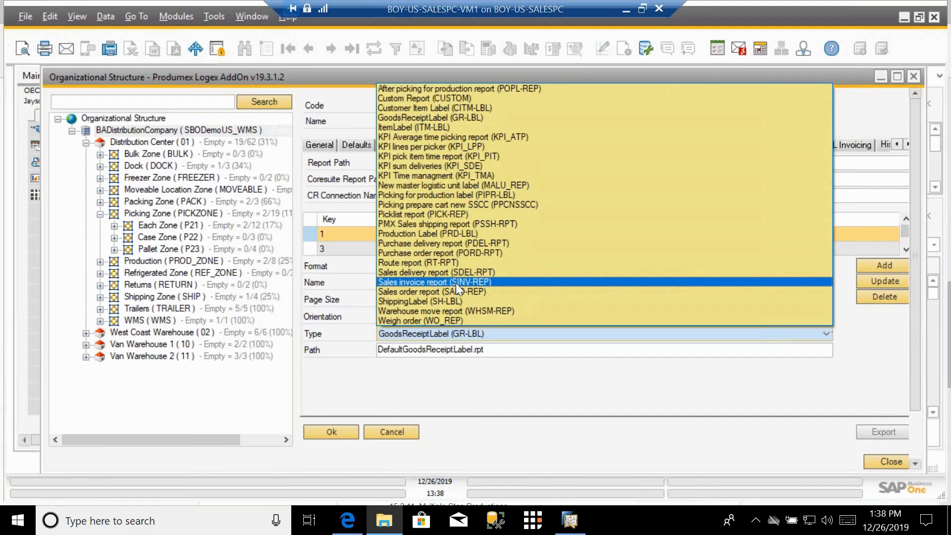
pyautogui.click(492, 382)
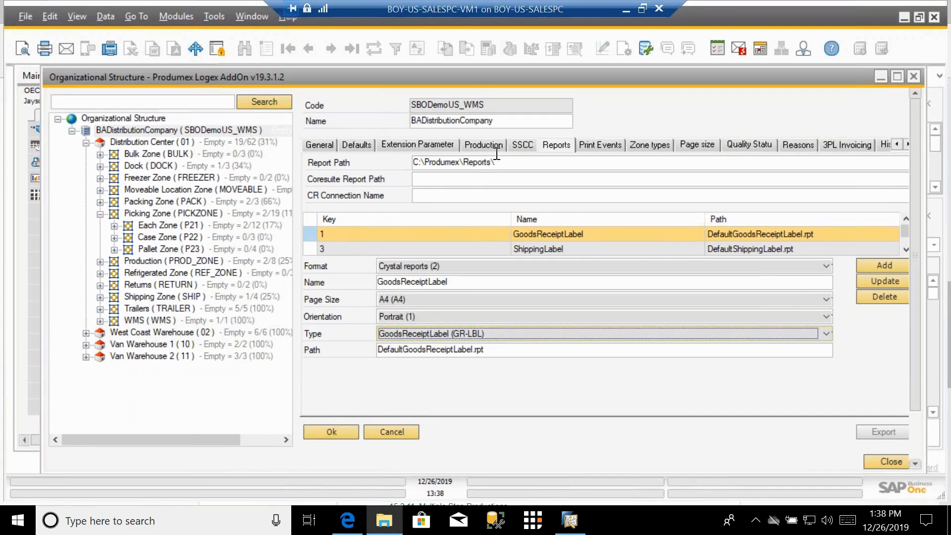
# Step: Examine the Print Events tab's available events and print report filter options for the reception event
pyautogui.click(591, 144)
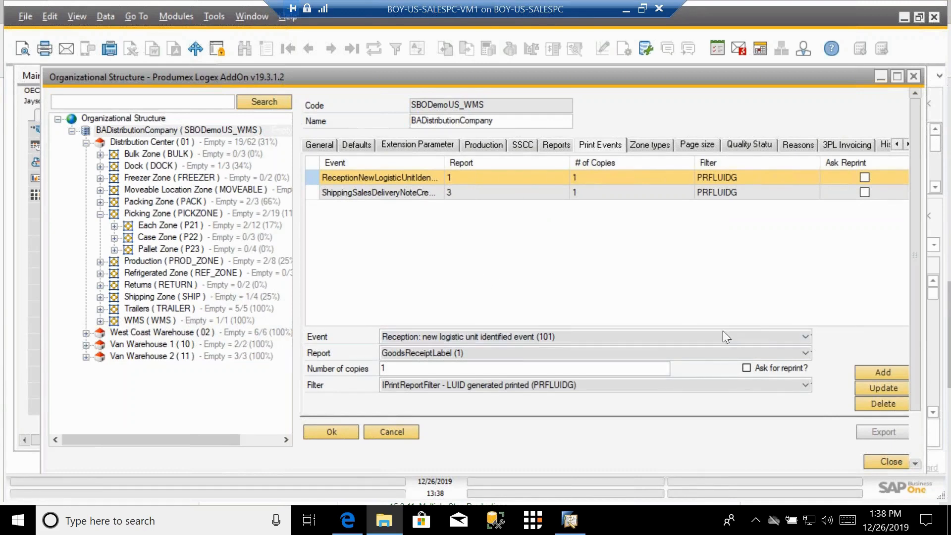
pyautogui.click(805, 339)
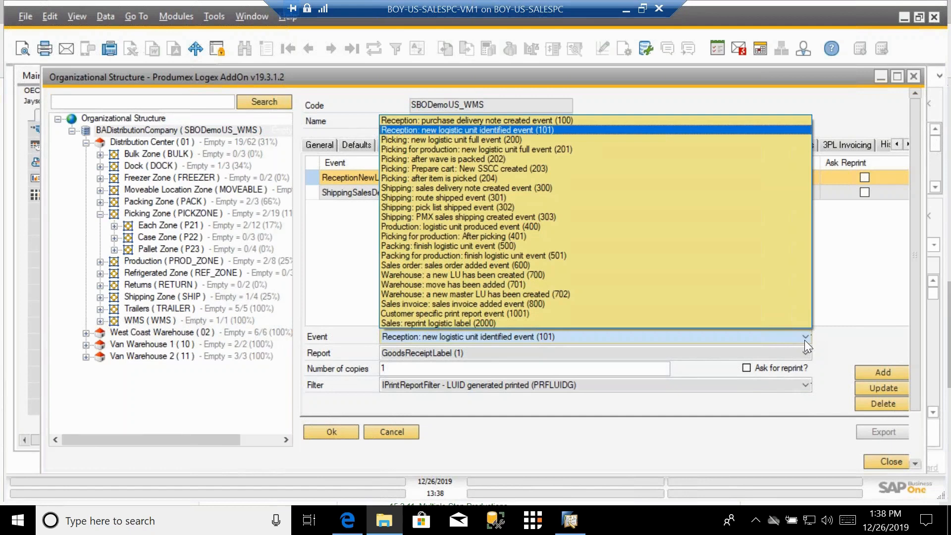
pyautogui.click(465, 131)
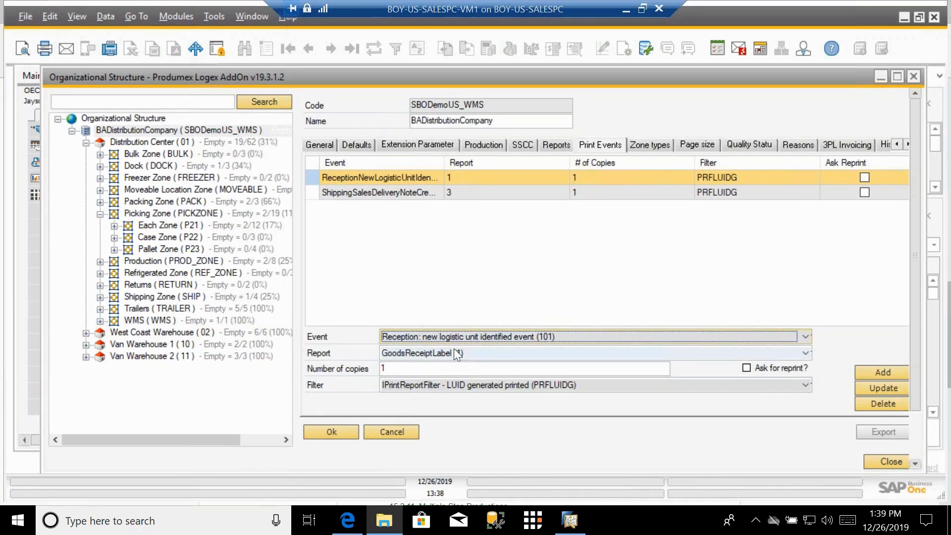
pyautogui.click(559, 145)
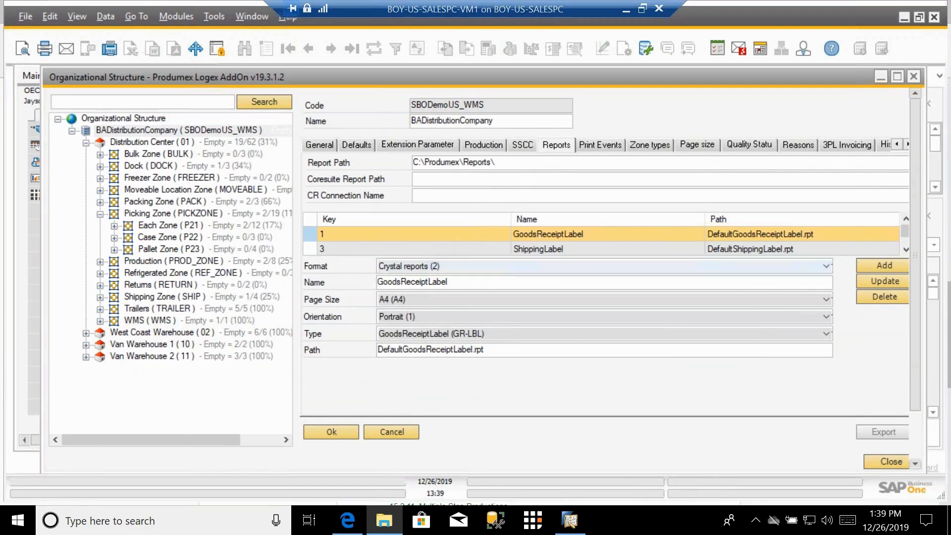
pyautogui.click(608, 144)
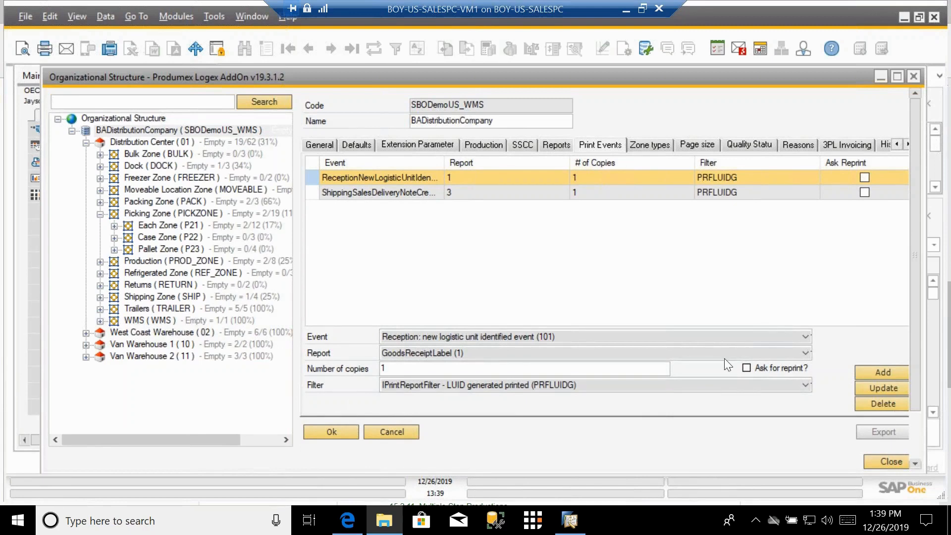
pyautogui.click(806, 385)
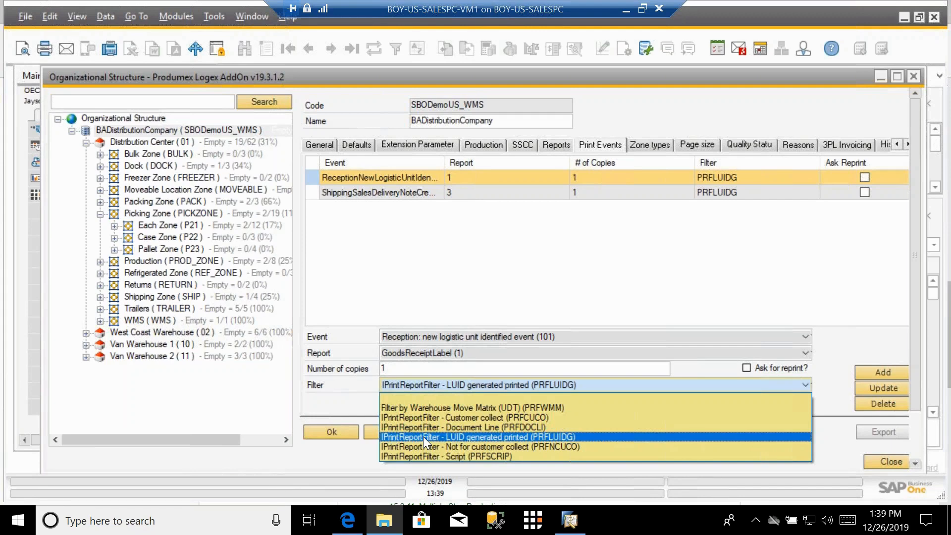
pyautogui.click(424, 436)
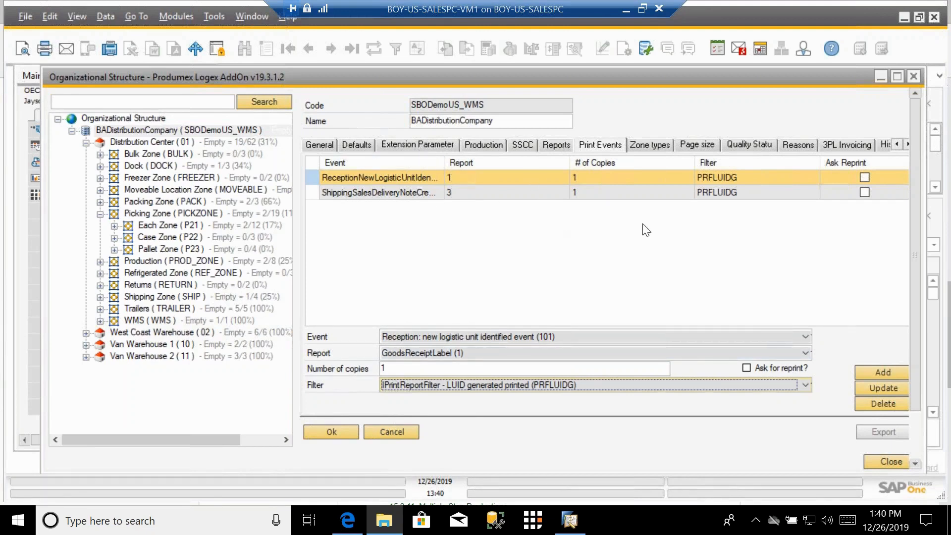
# Step: Review the Zone types and Page sizes tabs
pyautogui.click(661, 145)
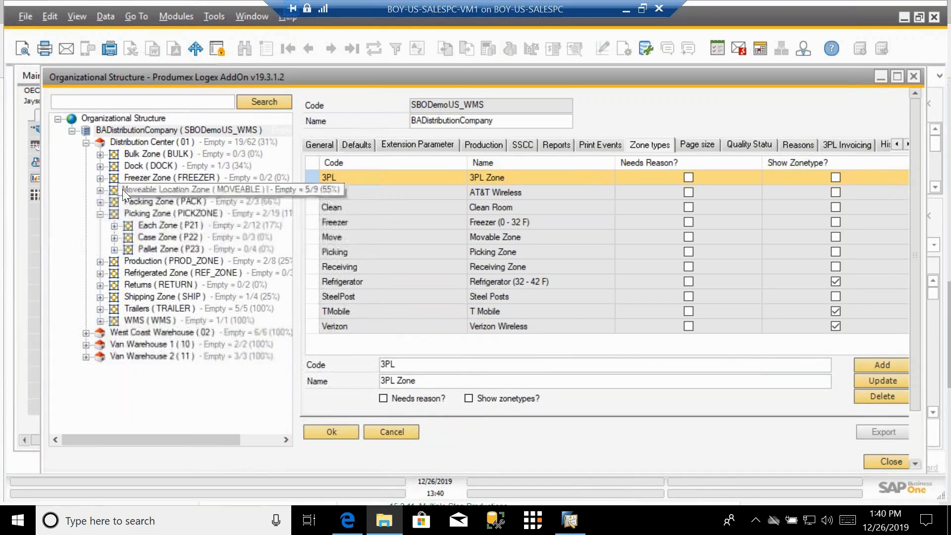
pyautogui.click(700, 143)
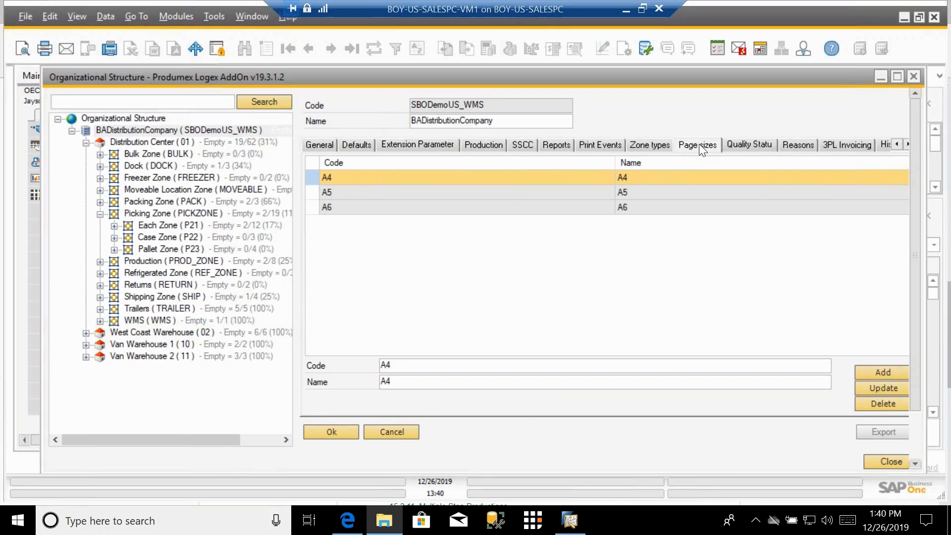
# Step: Review the Quality Status, Reasons and Workflows tabs of the company settings
pyautogui.click(746, 144)
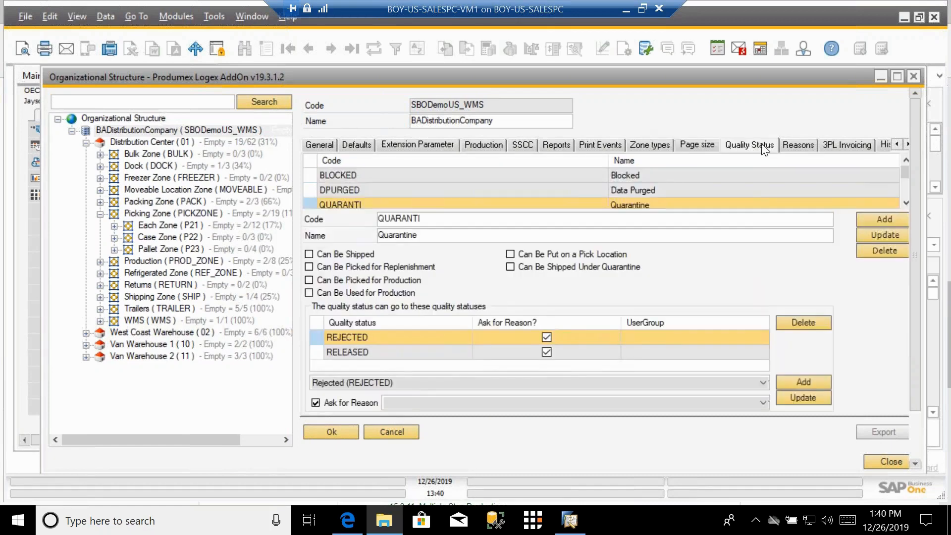
pyautogui.click(788, 144)
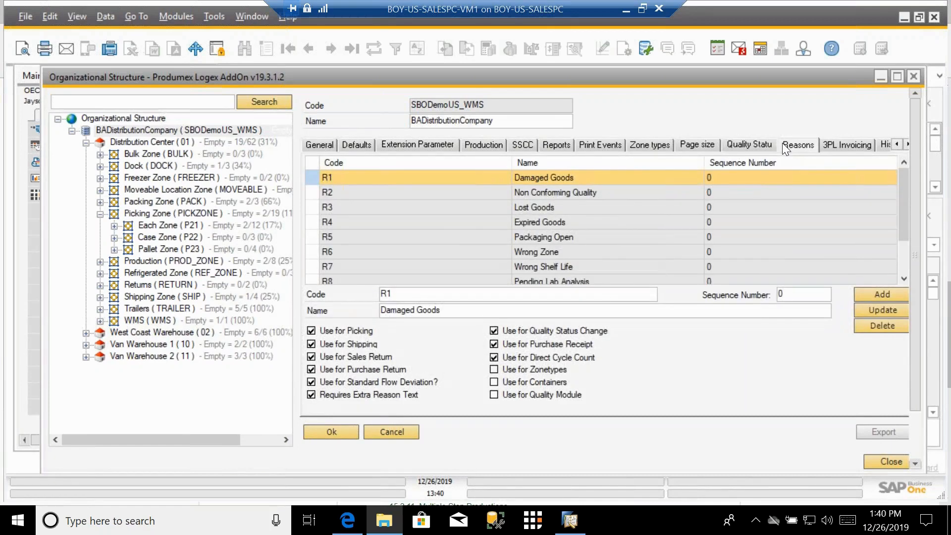
pyautogui.click(907, 144)
pyautogui.click(908, 144)
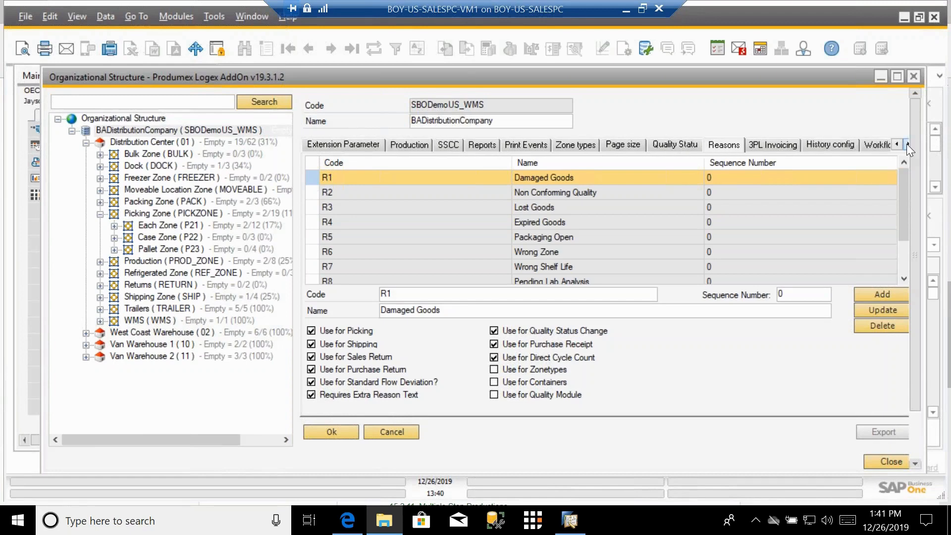
pyautogui.click(908, 144)
pyautogui.click(908, 144)
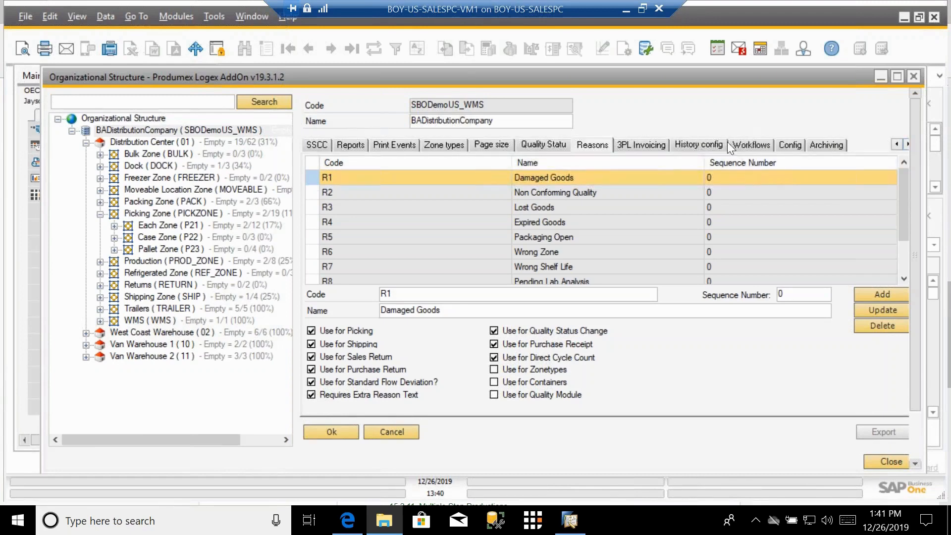
pyautogui.click(750, 145)
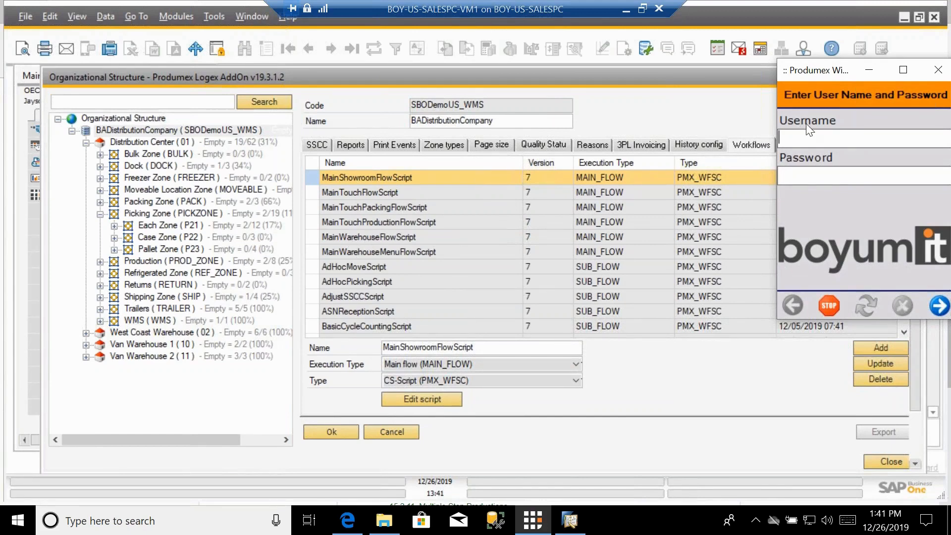
# Step: Sign in to the Produmex scanner window with the user name and password, and move the window aside
pyautogui.write('carlos')
pyautogui.press('Tab')
pyautogui.write('1234')
pyautogui.press('Return')
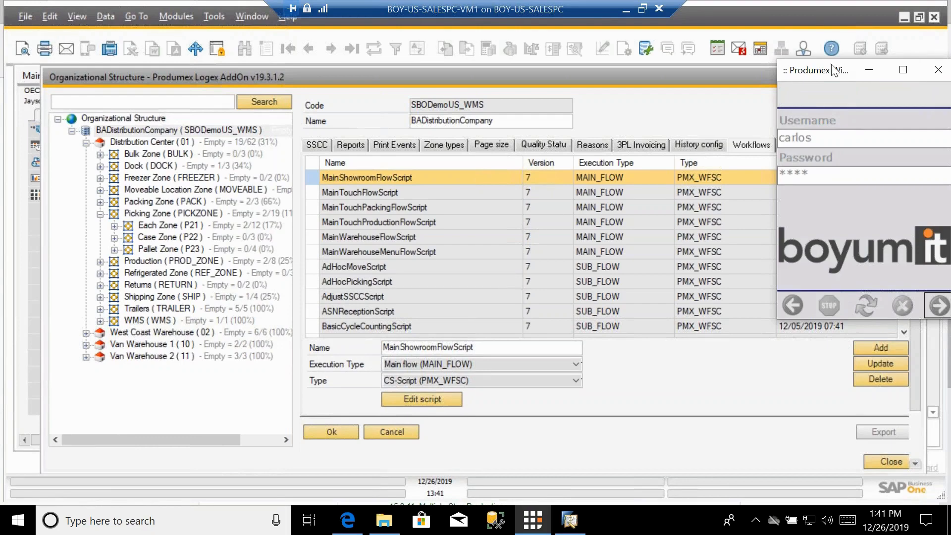
pyautogui.moveTo(841, 70); pyautogui.dragTo(831, 41)
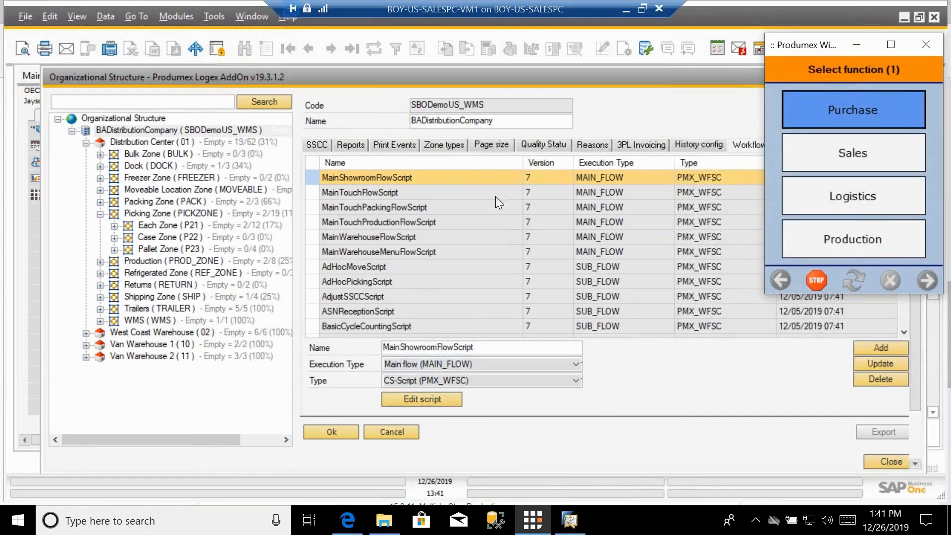
# Step: Open the MainShowroomFlowScript in the workflow script editor, read through its code, and close the editor
pyautogui.click(416, 397)
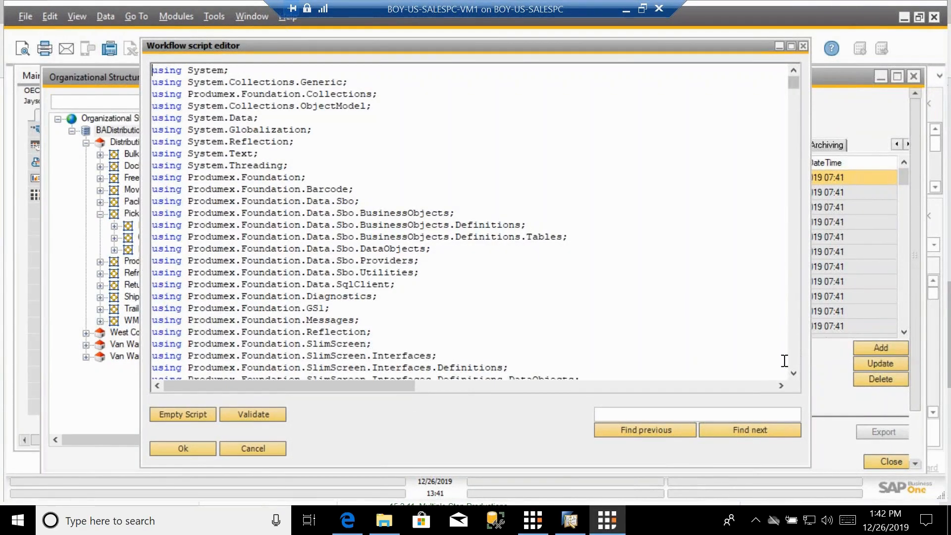
pyautogui.scroll(-20, 794, 361)
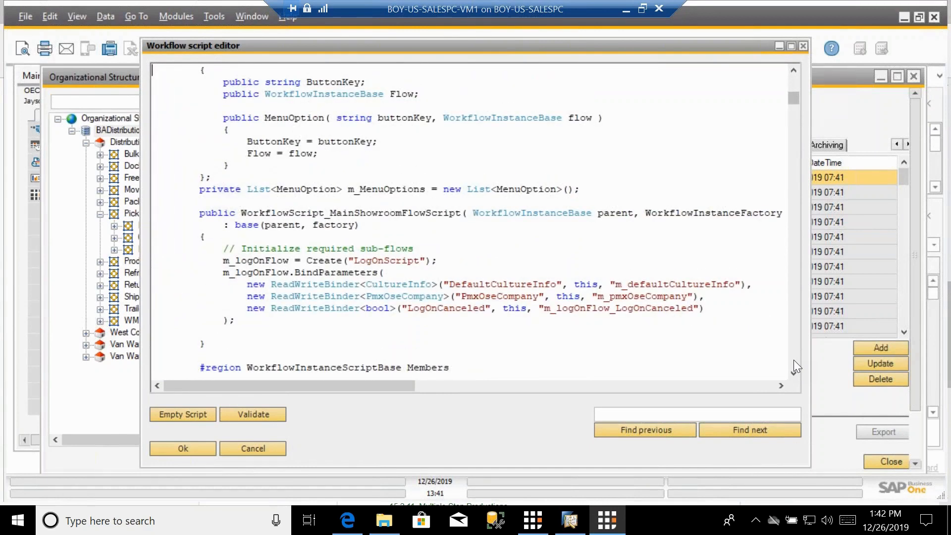
pyautogui.click(803, 46)
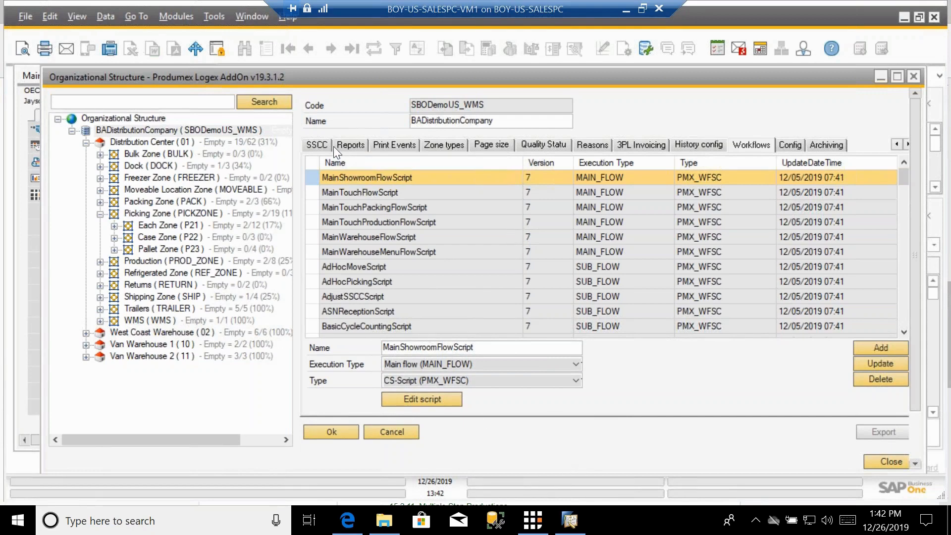
# Step: Leaf through the General, Defaults, Production, SSCC, Reports, Print Events, Zone types, Quality Status and Reasons tabs
pyautogui.click(897, 145)
pyautogui.click(897, 145)
pyautogui.click(897, 144)
pyautogui.click(897, 145)
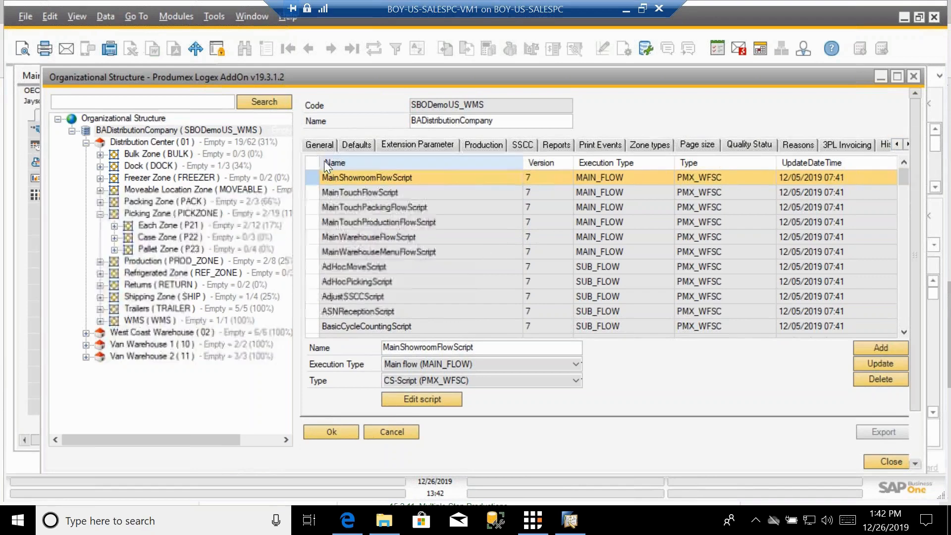
pyautogui.click(322, 144)
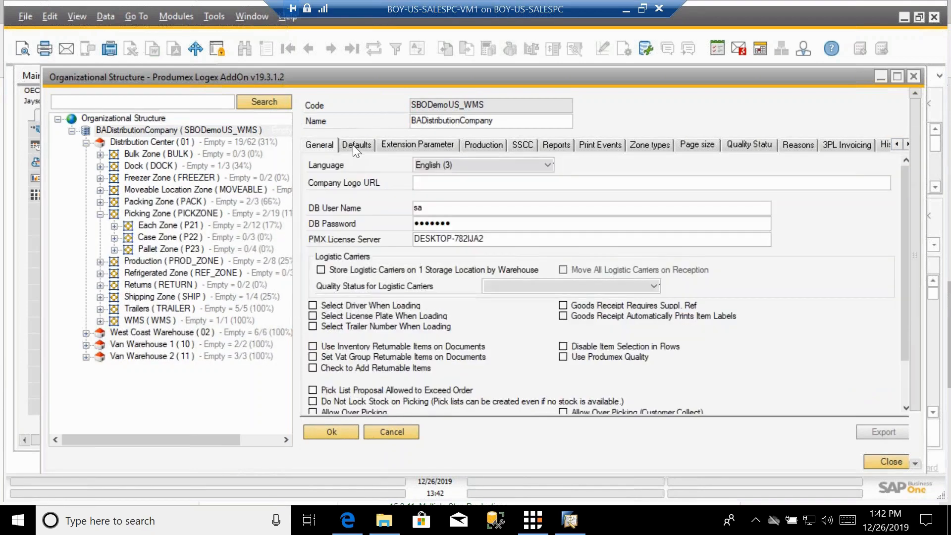
pyautogui.click(353, 144)
pyautogui.click(483, 145)
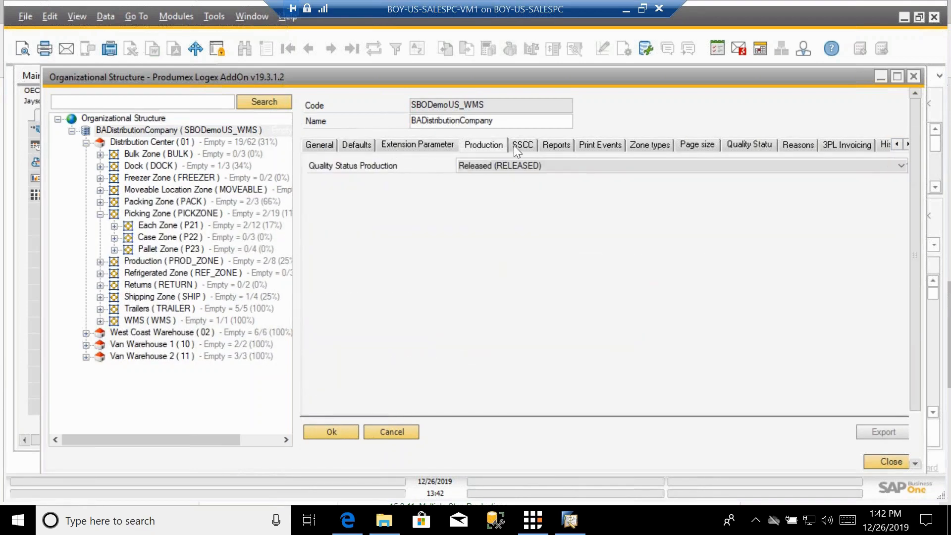
pyautogui.click(518, 145)
pyautogui.click(564, 146)
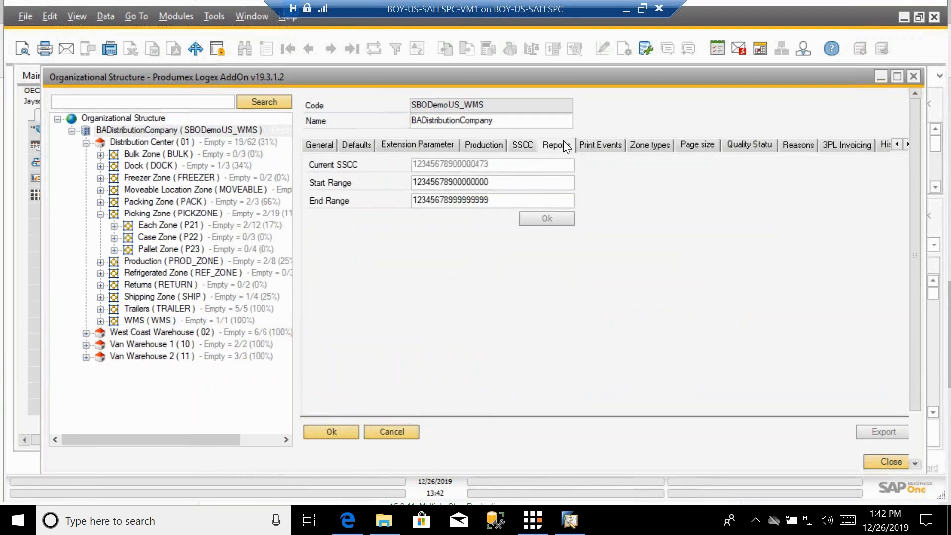
pyautogui.click(597, 144)
pyautogui.click(647, 142)
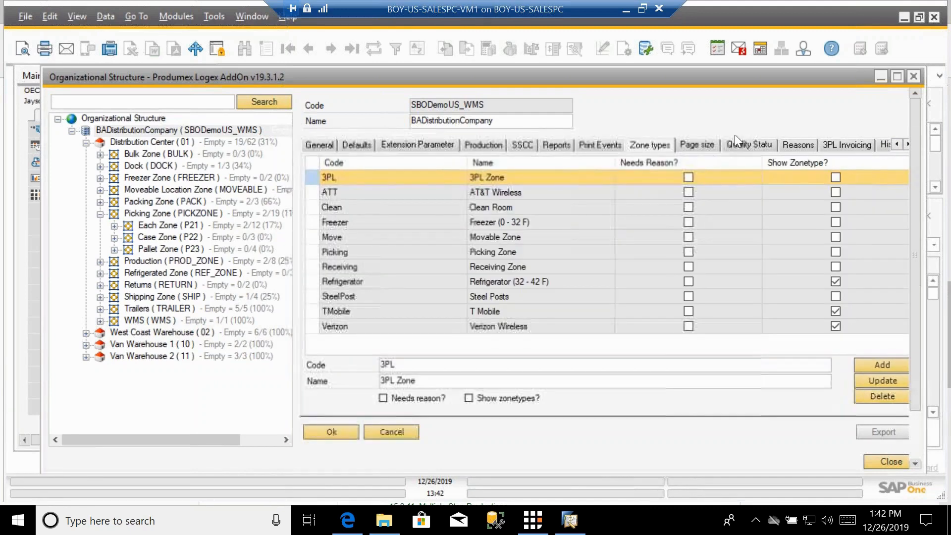
pyautogui.click(742, 145)
pyautogui.click(795, 146)
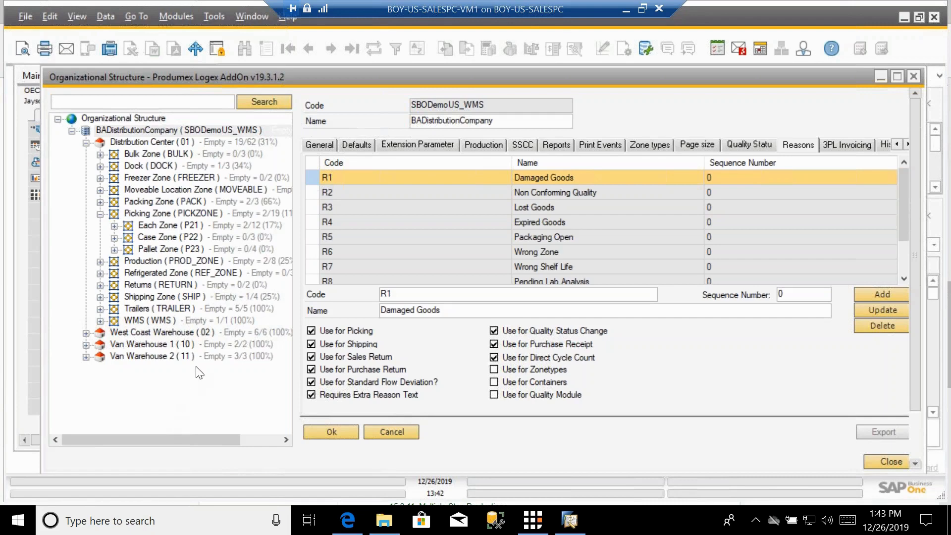
# Step: Open the Extension Parameters tab and select the Purchase delivery generator (PDNGEN) property
pyautogui.click(406, 146)
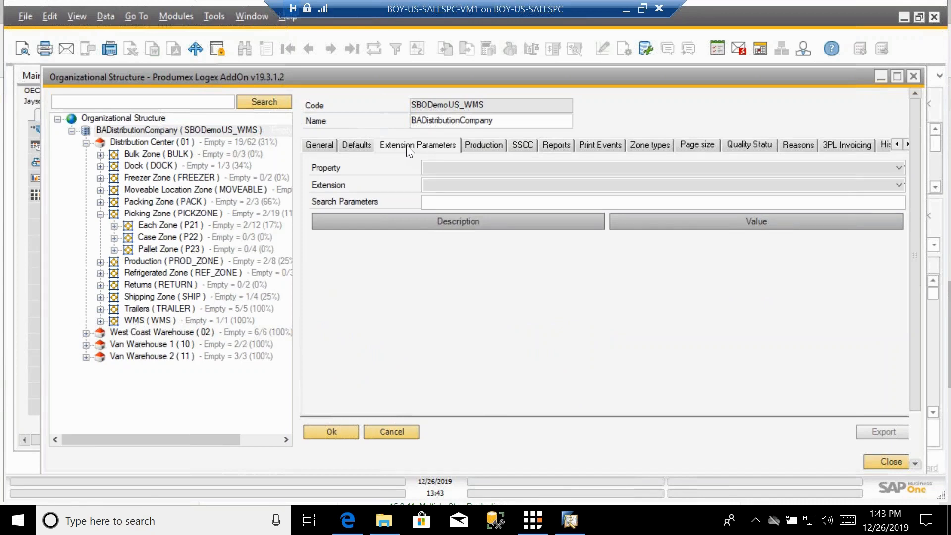
pyautogui.click(437, 165)
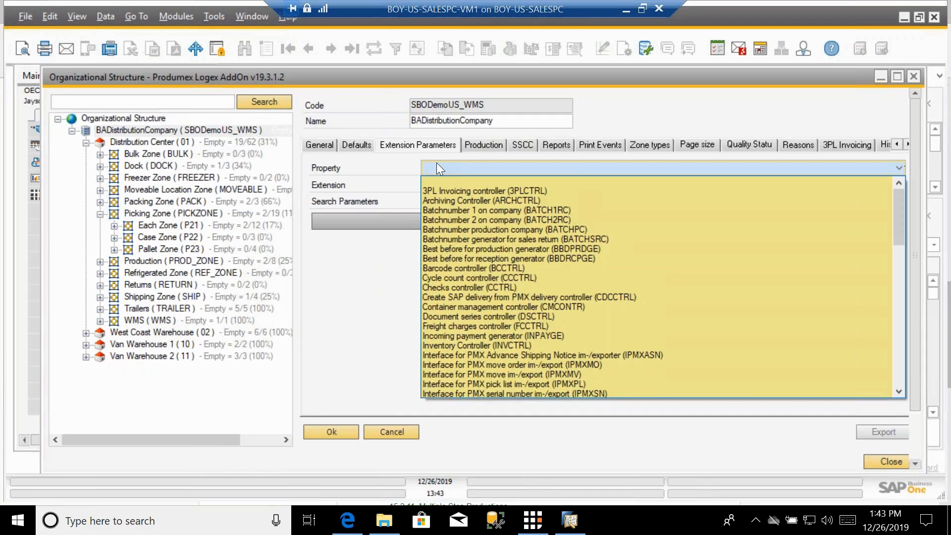
pyautogui.scroll(-6, 624, 292)
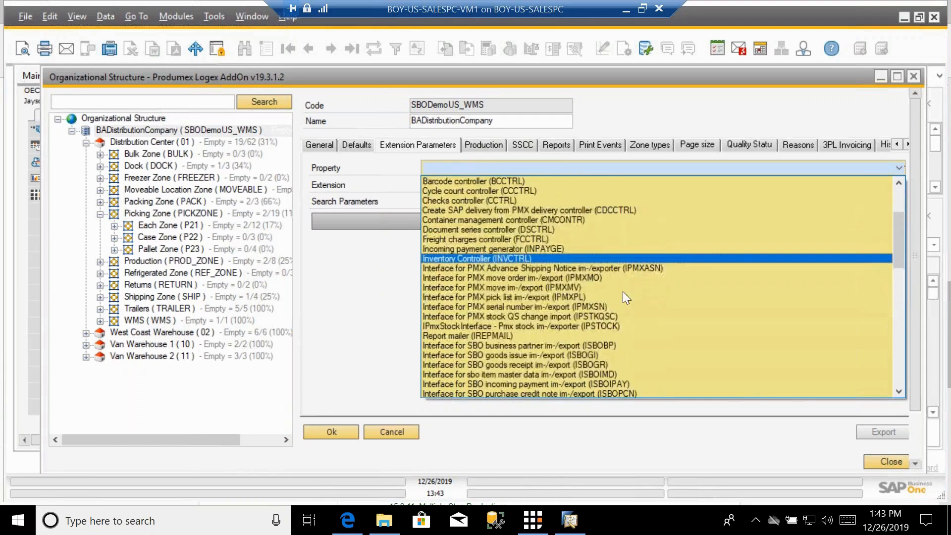
pyautogui.scroll(-7, 619, 289)
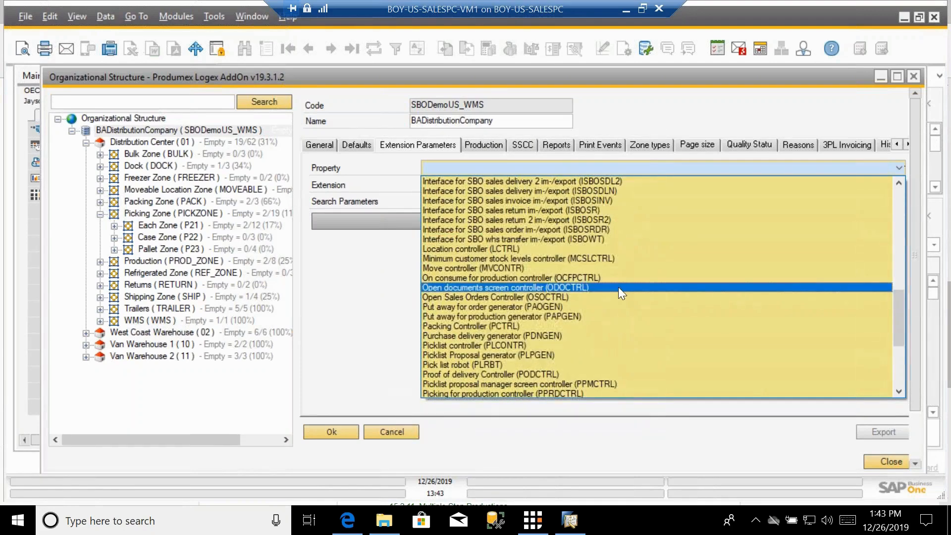
pyautogui.click(513, 338)
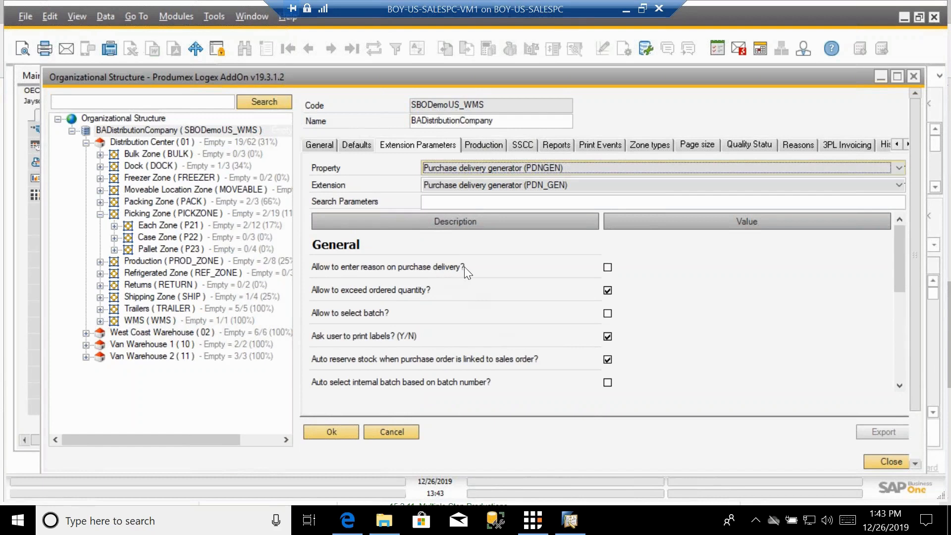
# Step: Examine the purchase delivery generator's general parameters such as exceeding ordered quantity and grouping purchase deliveries
pyautogui.click(607, 291)
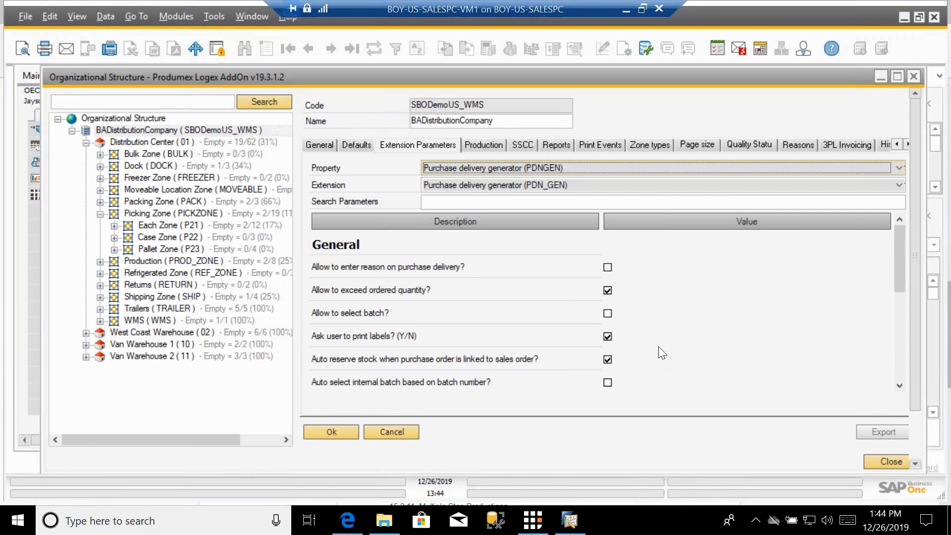
pyautogui.press('Tab')
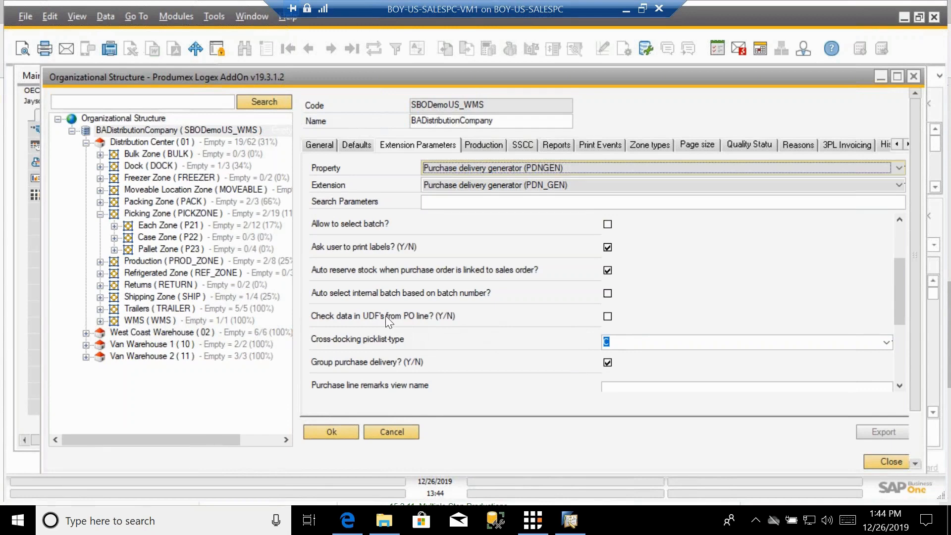
pyautogui.click(607, 362)
pyautogui.click(900, 386)
pyautogui.click(899, 386)
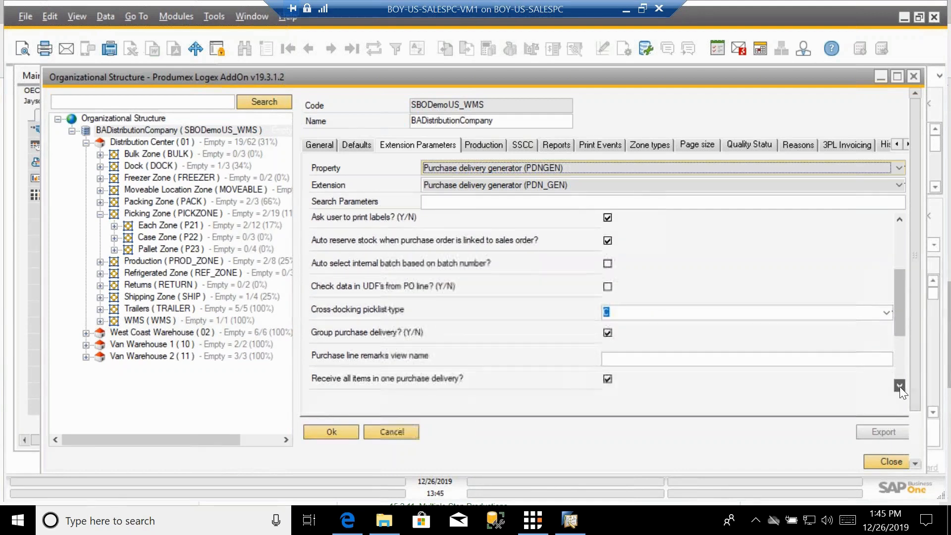
pyautogui.click(899, 385)
pyautogui.click(899, 386)
pyautogui.click(899, 385)
pyautogui.click(899, 385)
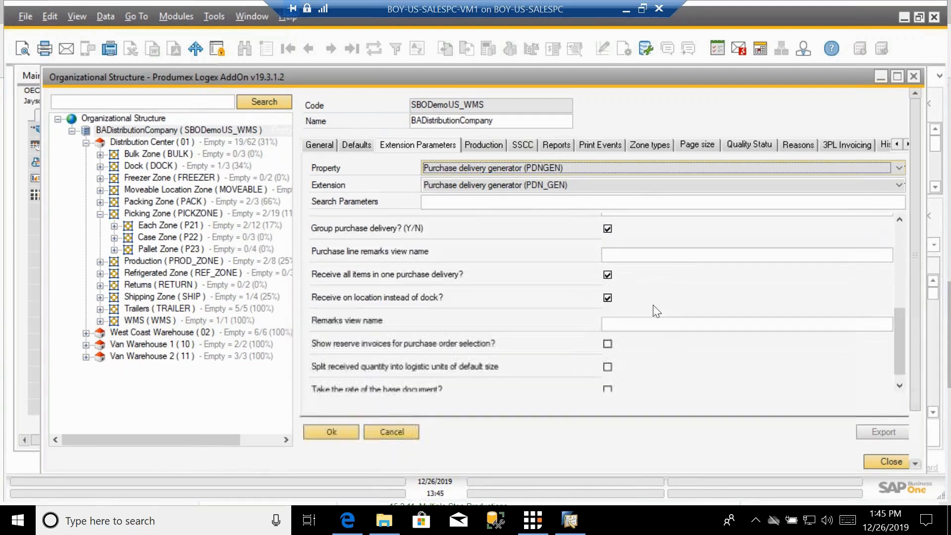
# Step: Turn off the purchase delivery generator option Receive on location instead of dock
pyautogui.click(607, 275)
pyautogui.click(607, 274)
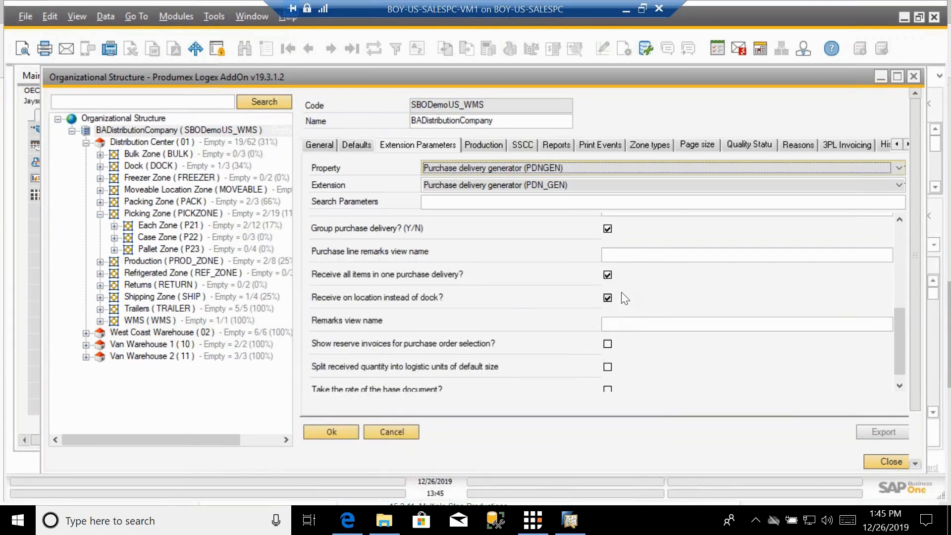
pyautogui.click(608, 300)
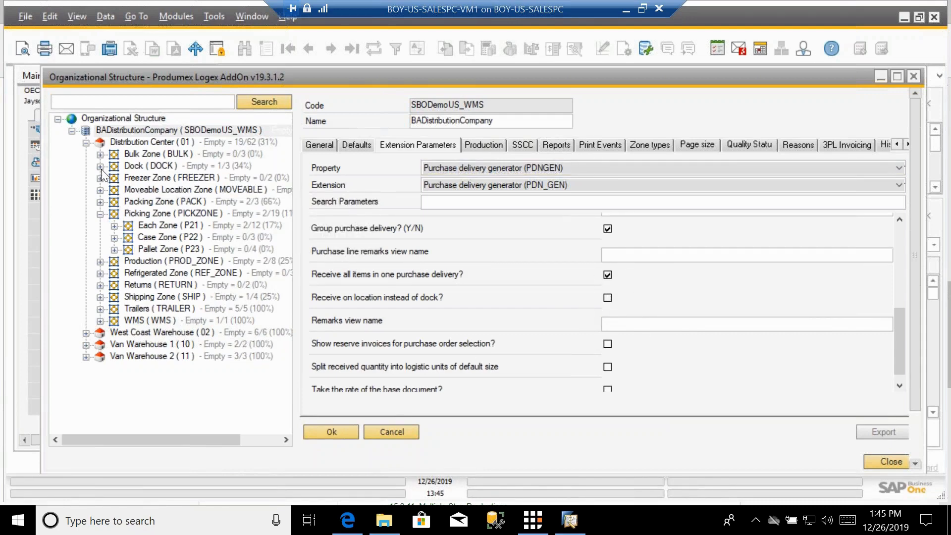
pyautogui.click(608, 298)
pyautogui.click(608, 298)
# Step: Switch the extension property to Picklist controller (PLCONTR) and review its parameters
pyautogui.scroll(-1, 637, 361)
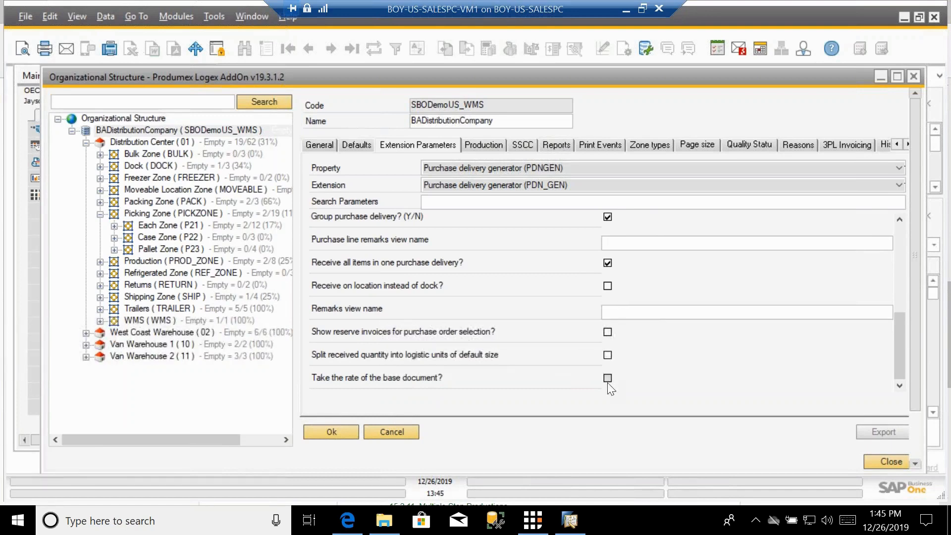
pyautogui.scroll(4, 677, 292)
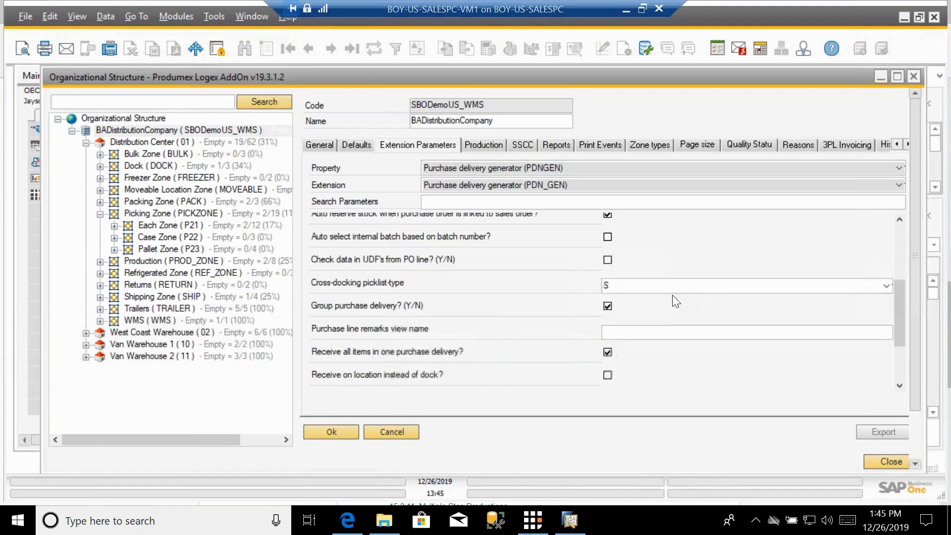
pyautogui.scroll(4, 677, 302)
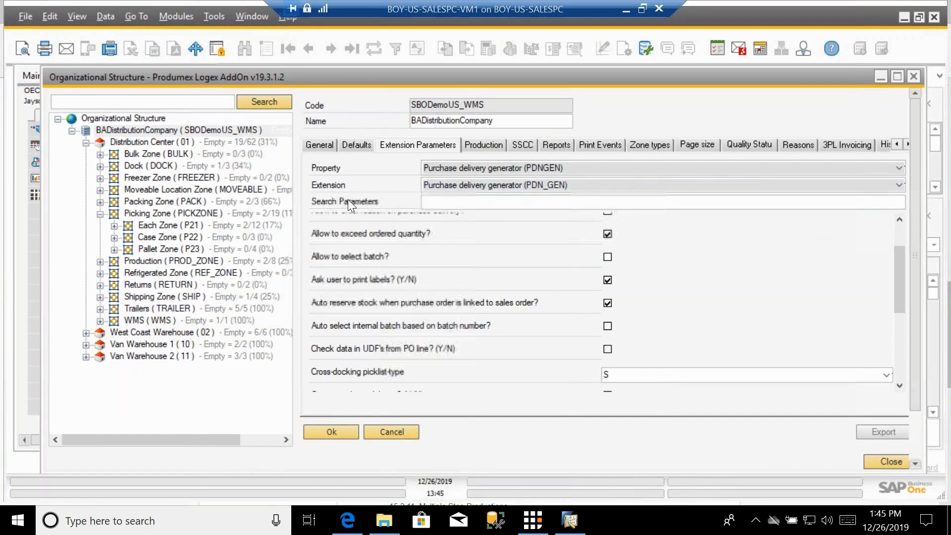
pyautogui.scroll(2, 439, 230)
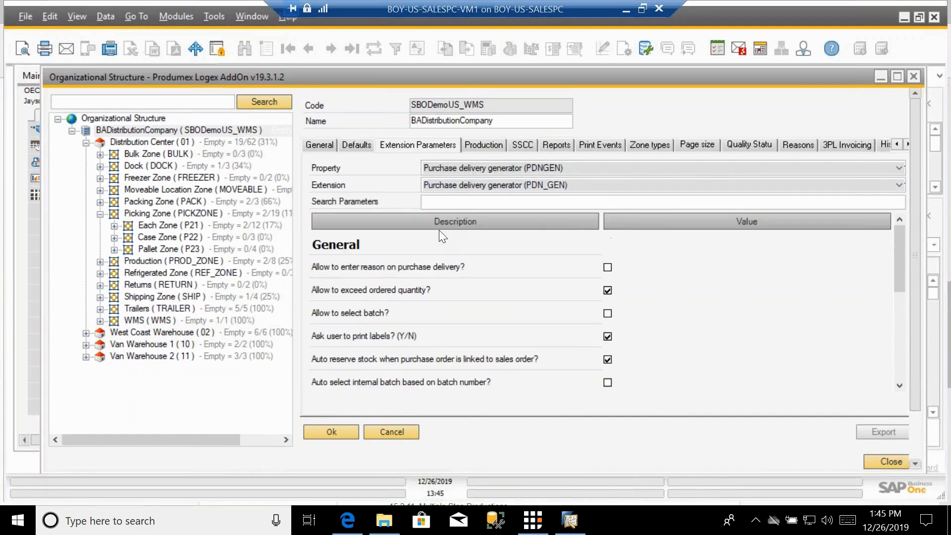
pyautogui.click(452, 167)
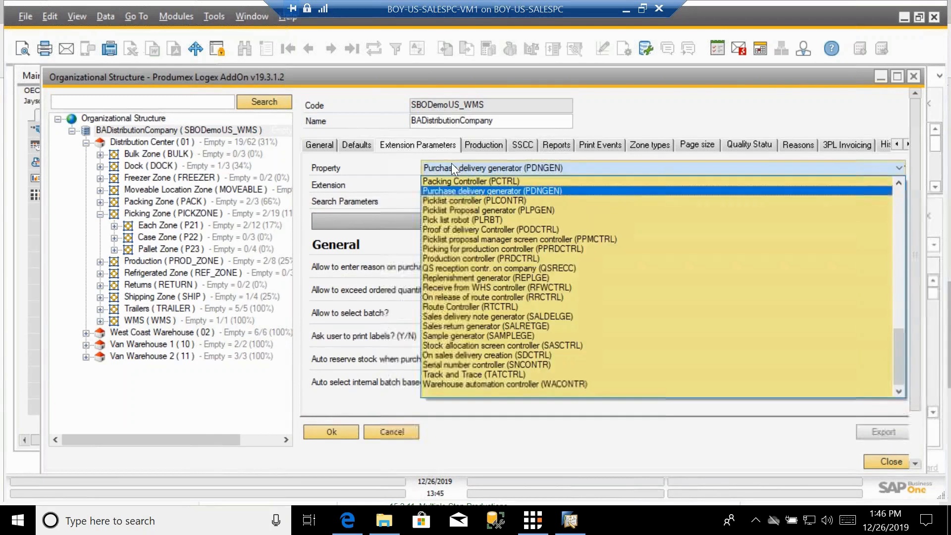
pyautogui.click(450, 198)
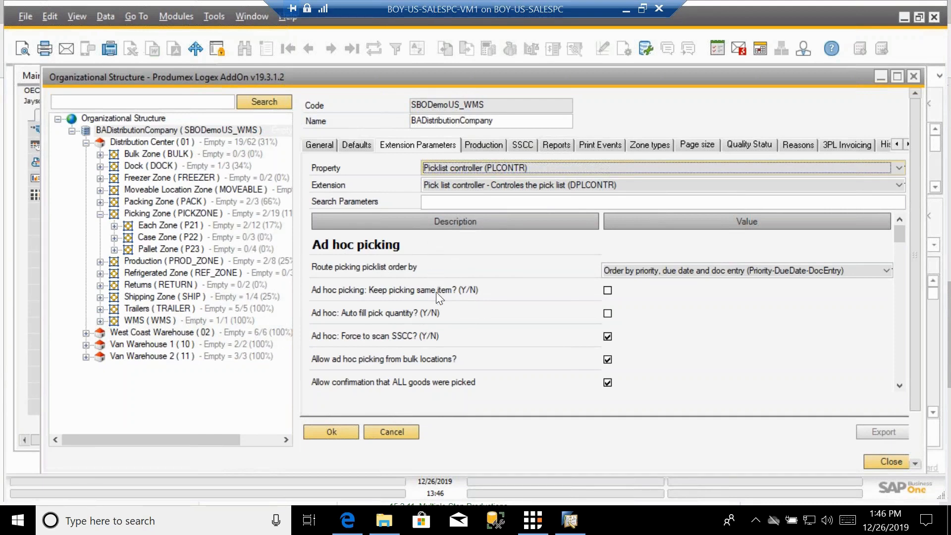
pyautogui.scroll(-10, 444, 378)
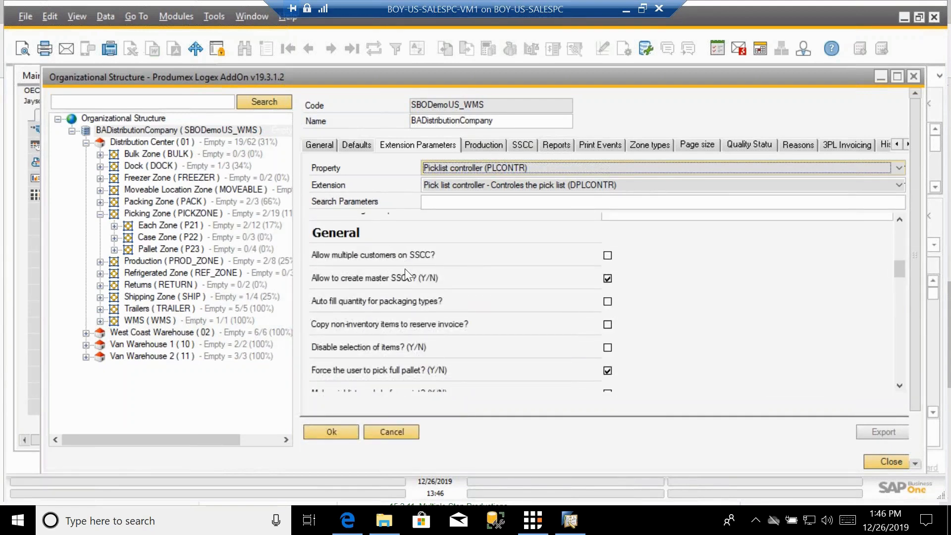
pyautogui.scroll(-5, 406, 269)
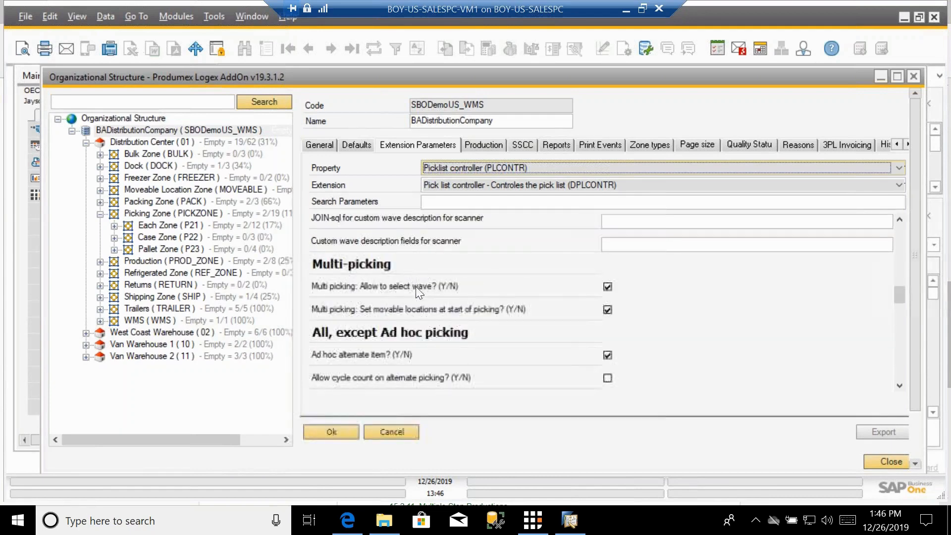
# Step: Scroll through the remaining picklist controller parameters and briefly consult the Produmex WMS functional guide in the browser
pyautogui.scroll(-2, 450, 292)
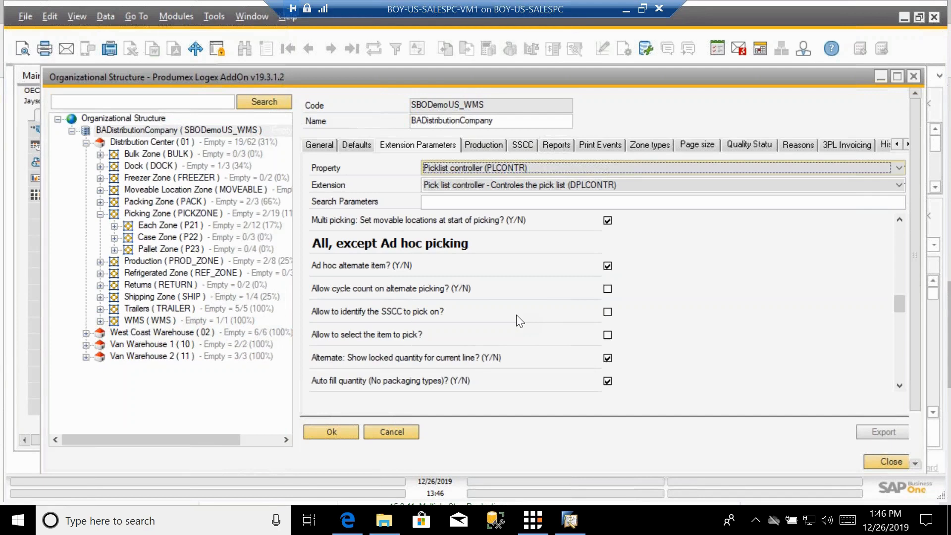
pyautogui.scroll(-3, 516, 314)
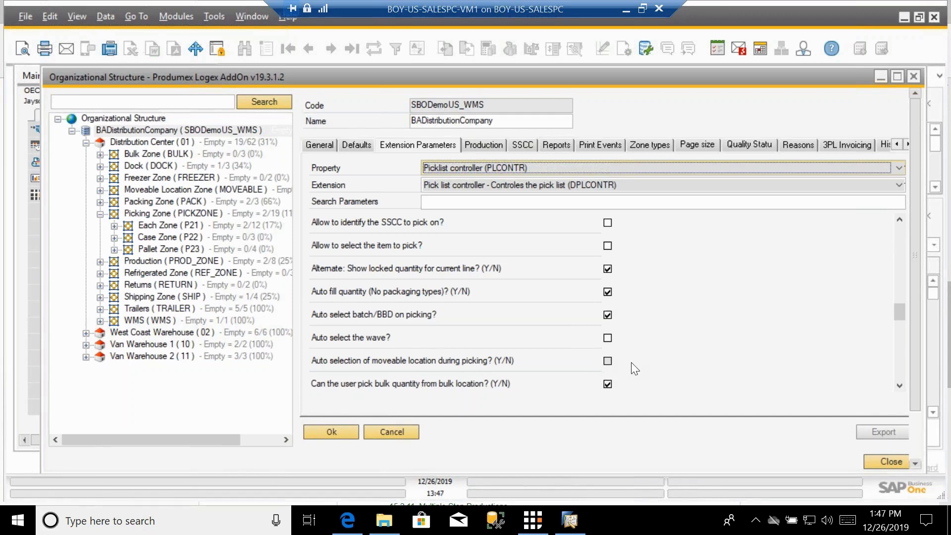
pyautogui.scroll(-4, 622, 381)
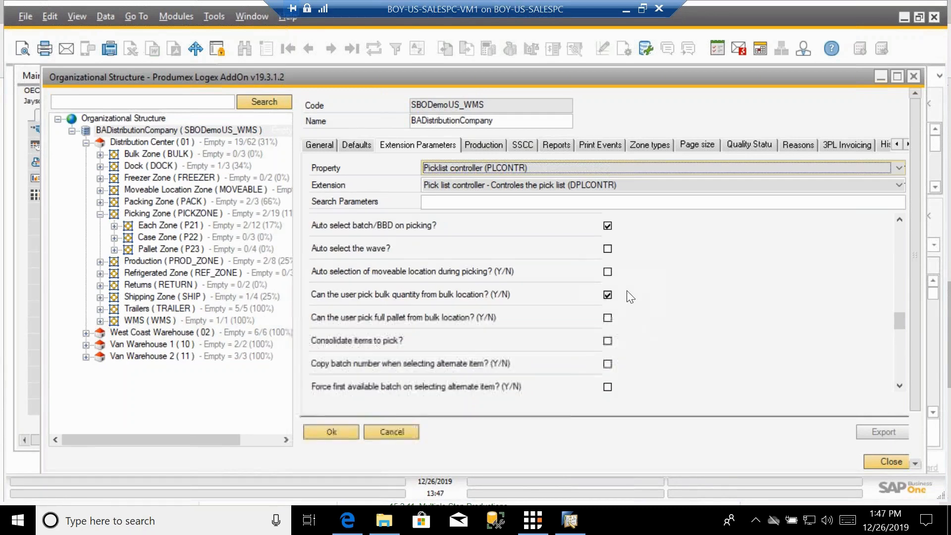
pyautogui.click(606, 294)
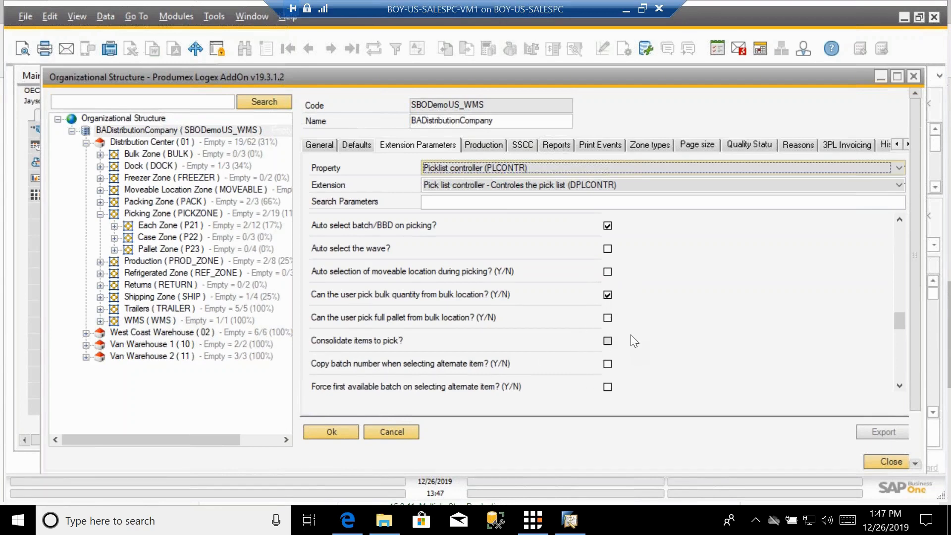
pyautogui.scroll(3, 632, 331)
pyautogui.scroll(3, 632, 332)
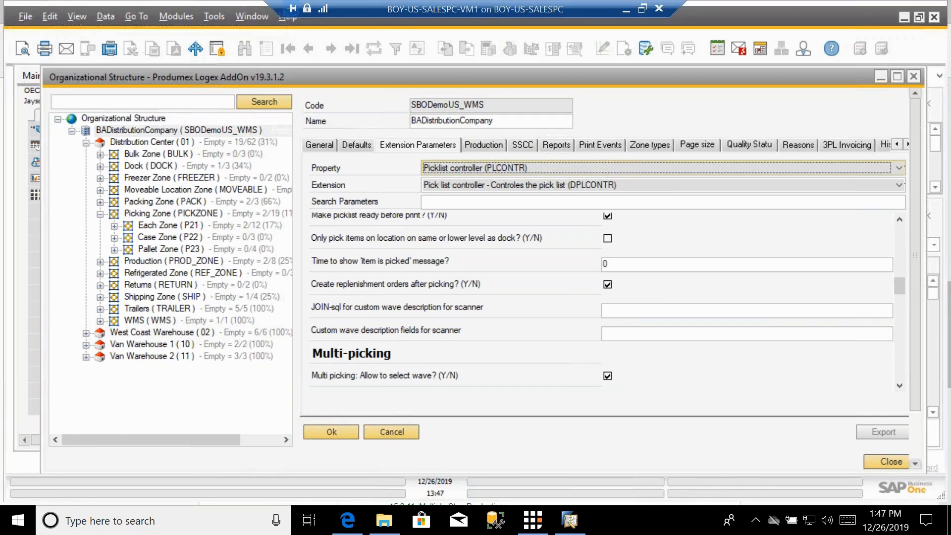
pyautogui.scroll(2, 565, 310)
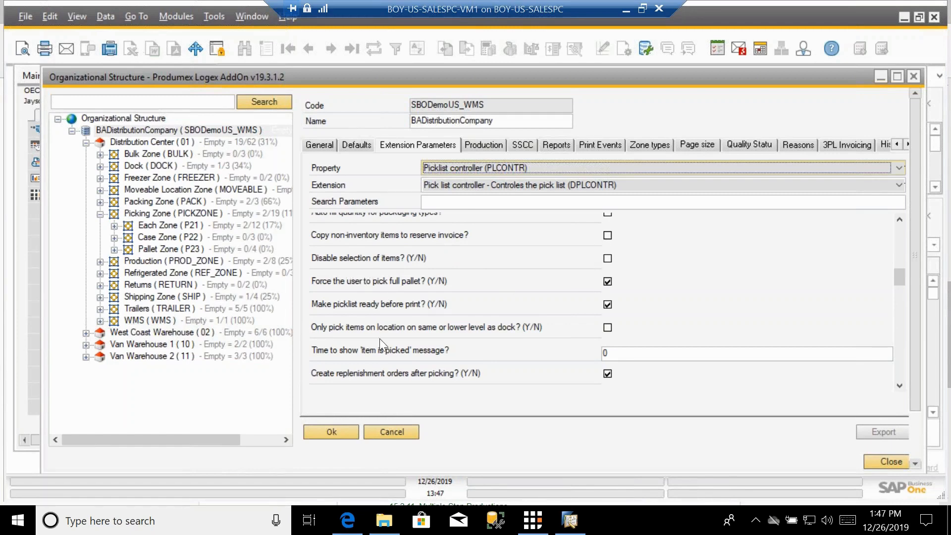
pyautogui.click(348, 520)
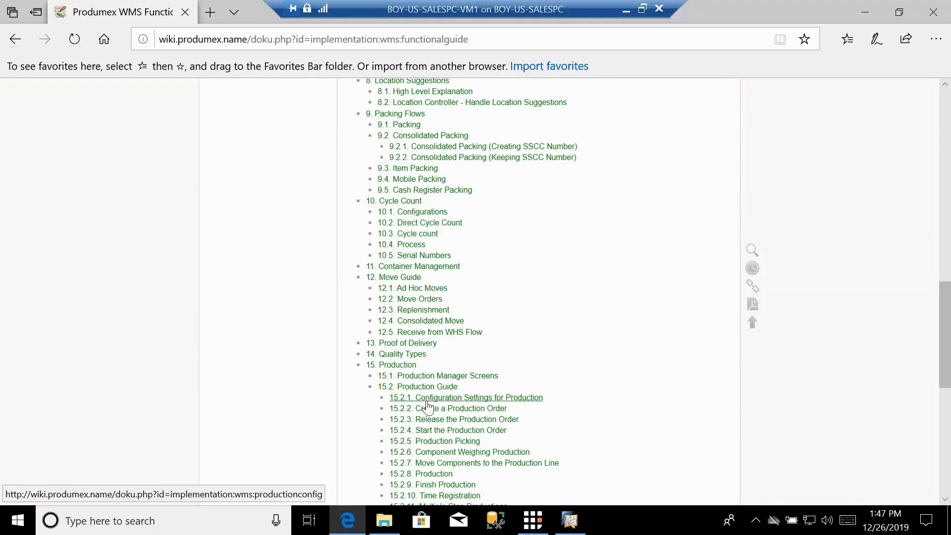
pyautogui.click(575, 523)
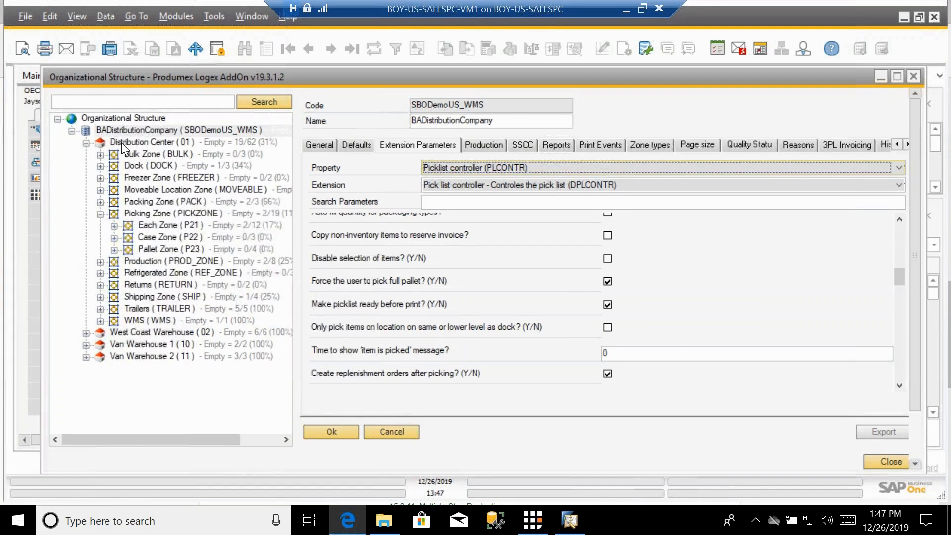
# Step: Collapse the Picking Zone branch in the organizational structure tree
pyautogui.click(99, 215)
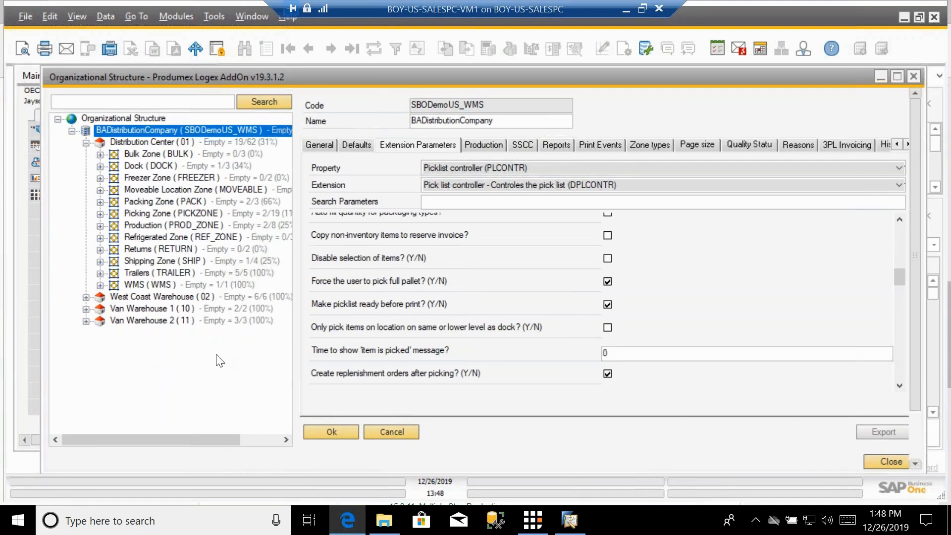
pyautogui.click(100, 192)
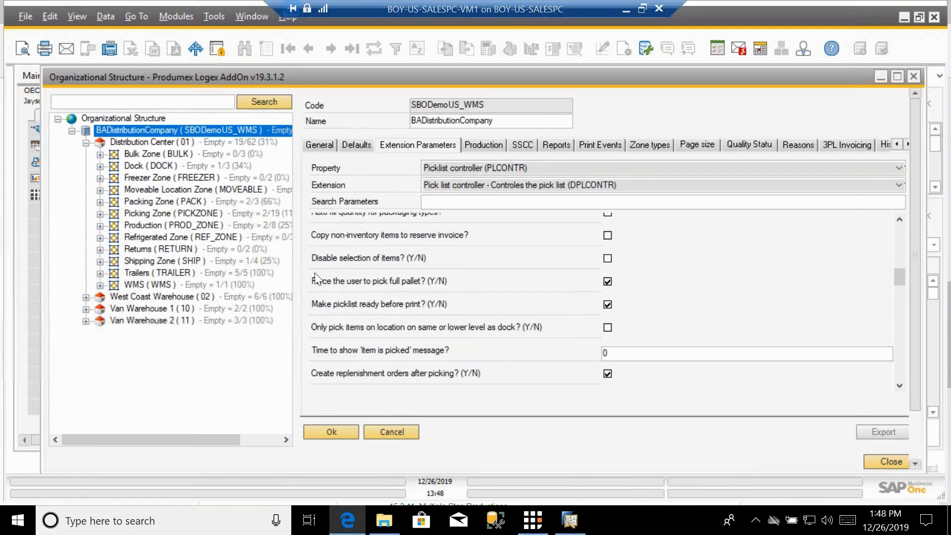